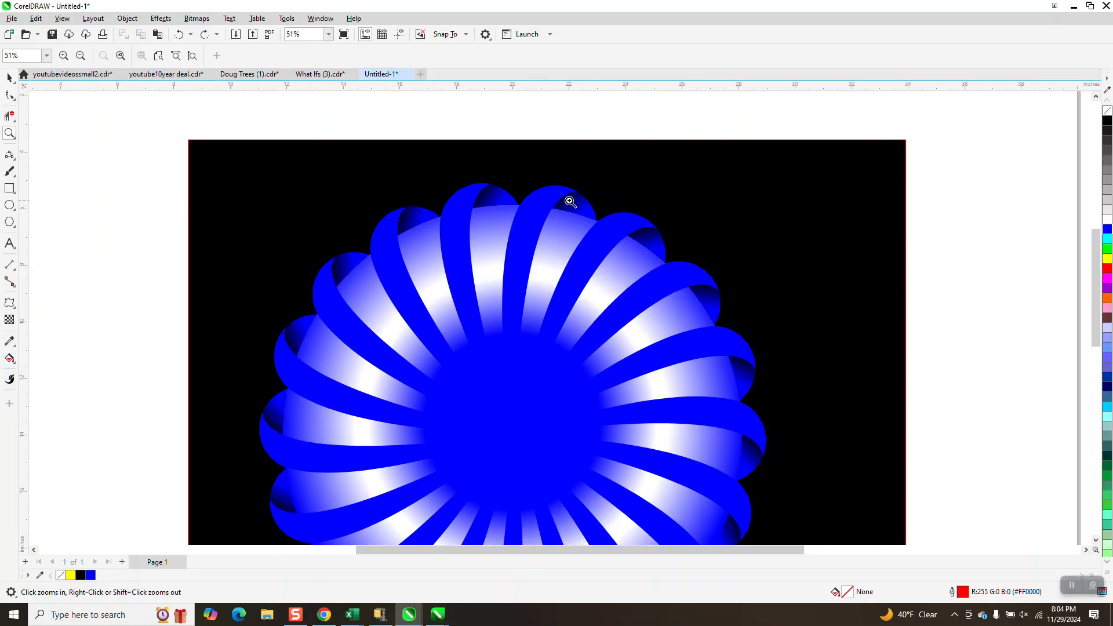
- Move the blue ribbon artwork with its black background 40 inches left, off the page
scroll(492, 298, down, 5)
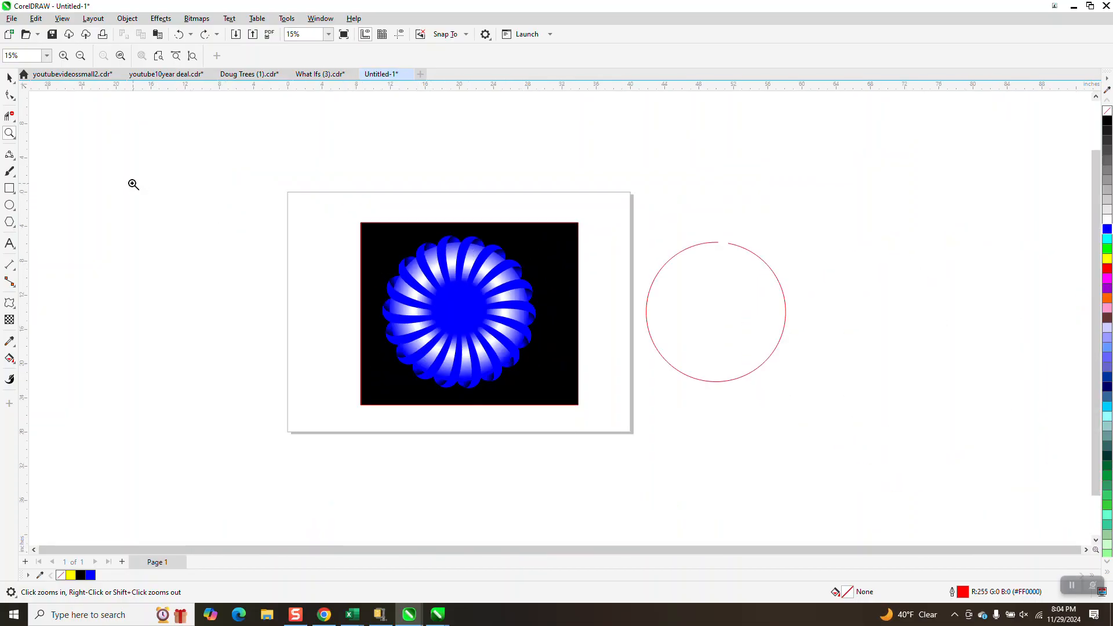
click(10, 77)
drag(356, 202, 644, 429)
key(Left)
key(Left)
key(Left)
key(Left)
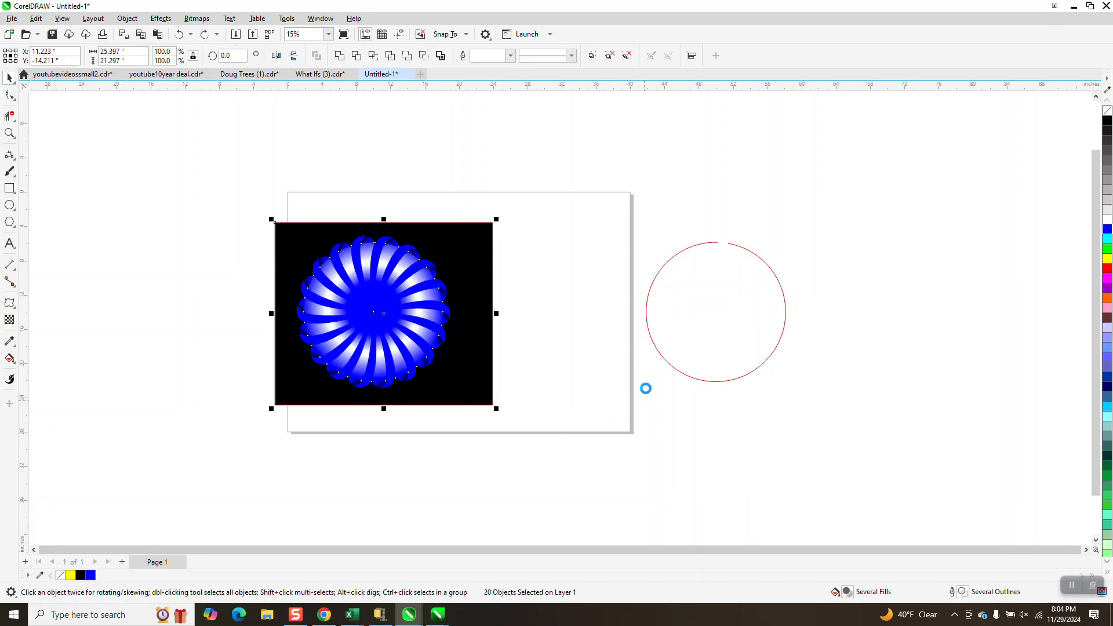
- Move the open red circle 30 inches left onto the middle of the page
click(699, 326)
key(Left)
key(Left)
key(Left)
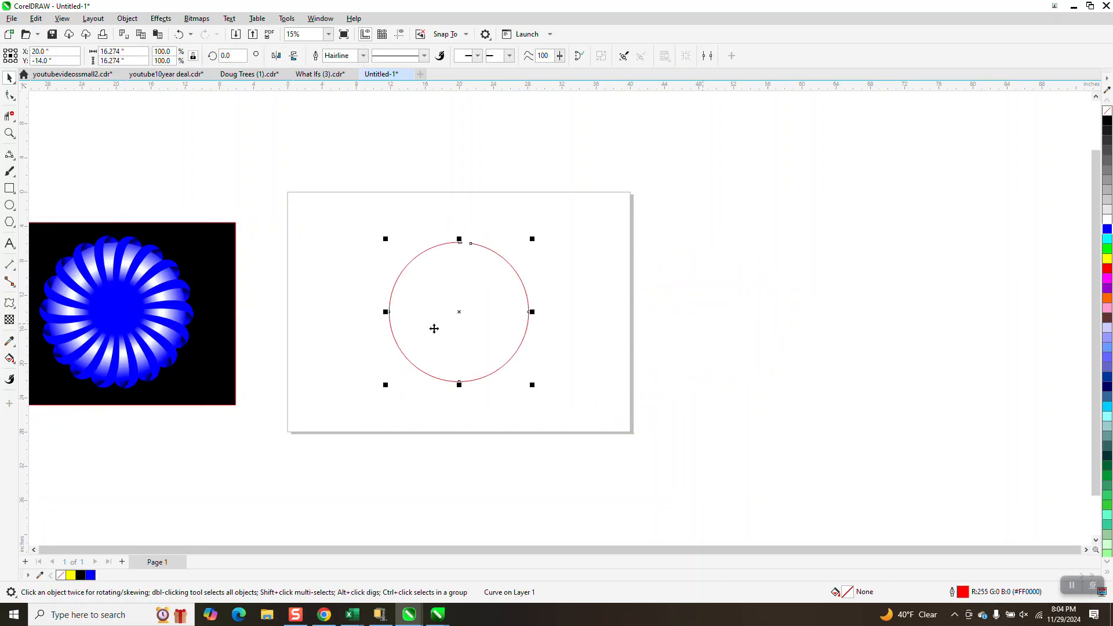
click(9, 132)
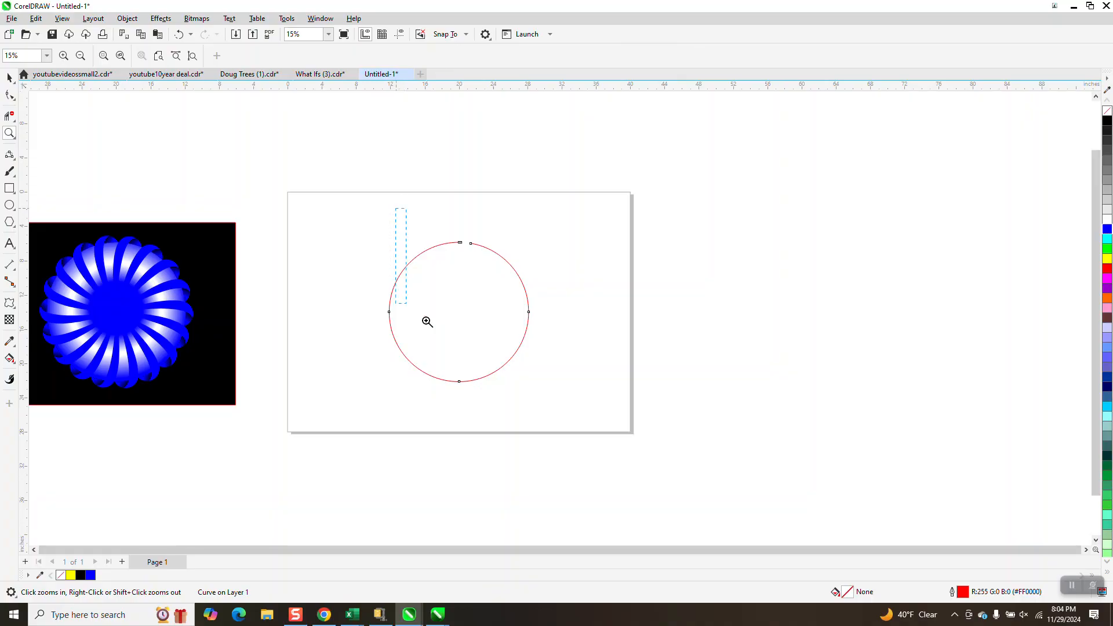
drag(395, 291, 591, 406)
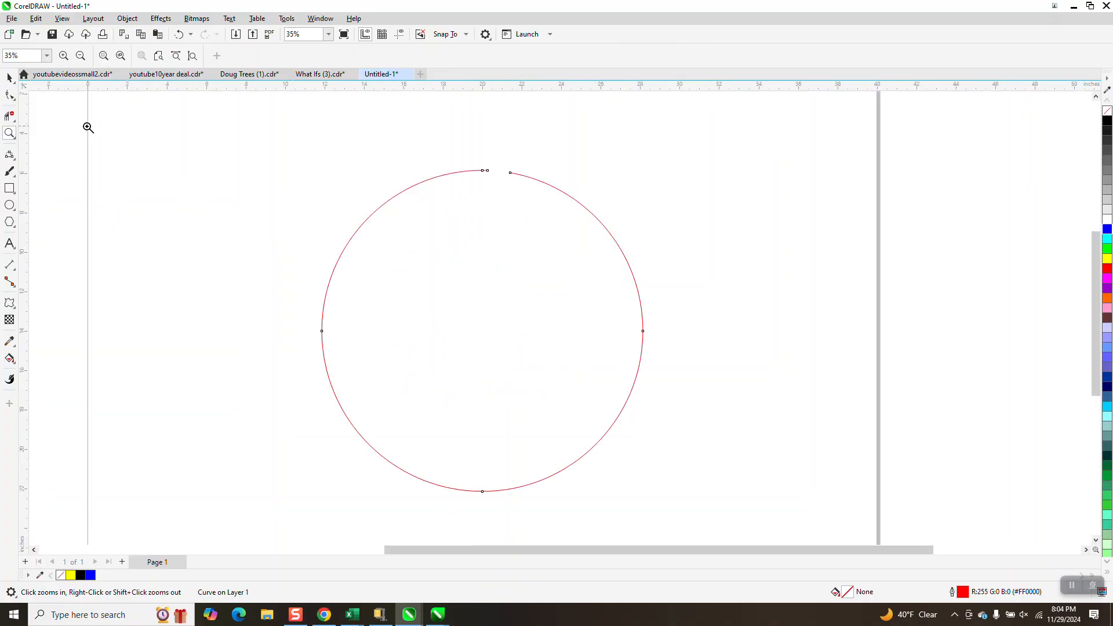
- Delete the open circle and draw a closed circle about 17 inches across, centered on the page
click(10, 77)
click(545, 182)
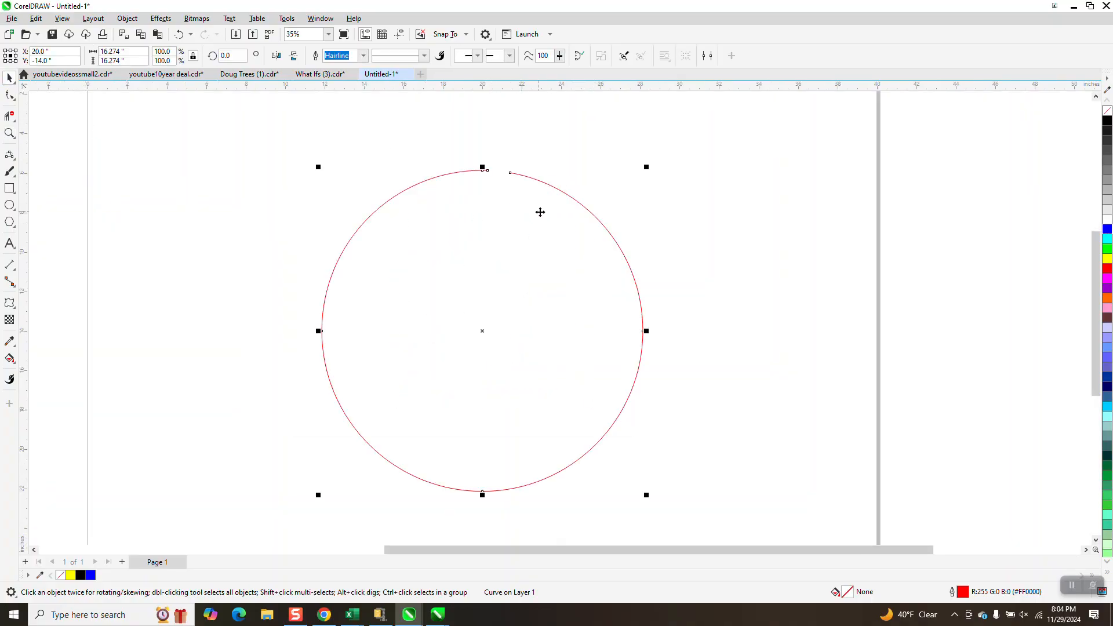
key(Delete)
click(10, 205)
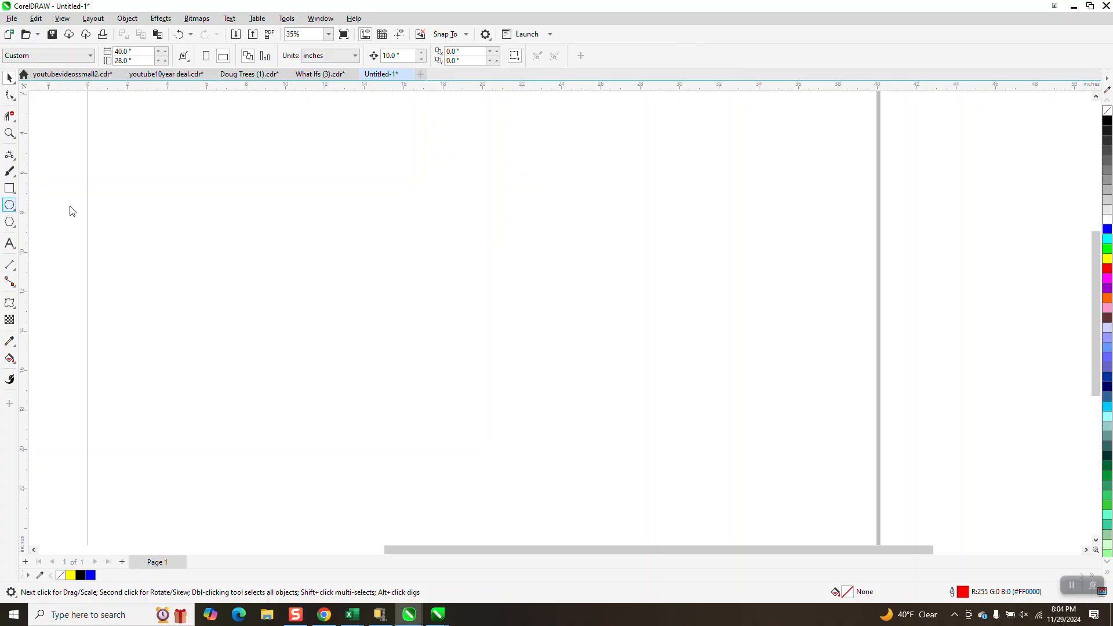
drag(726, 172, 389, 409)
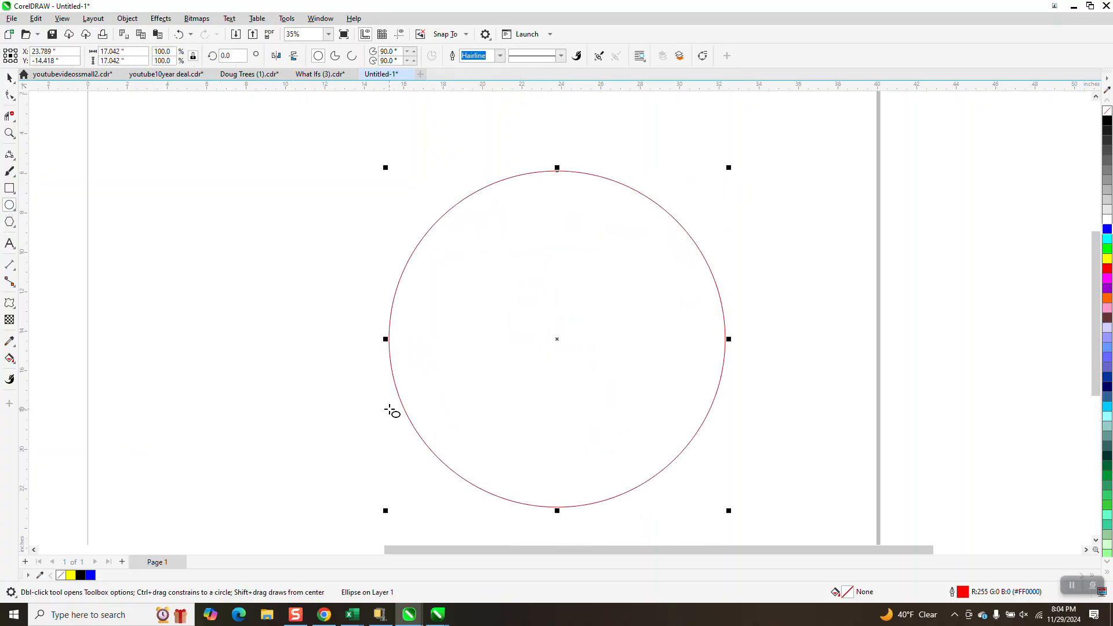
key(p)
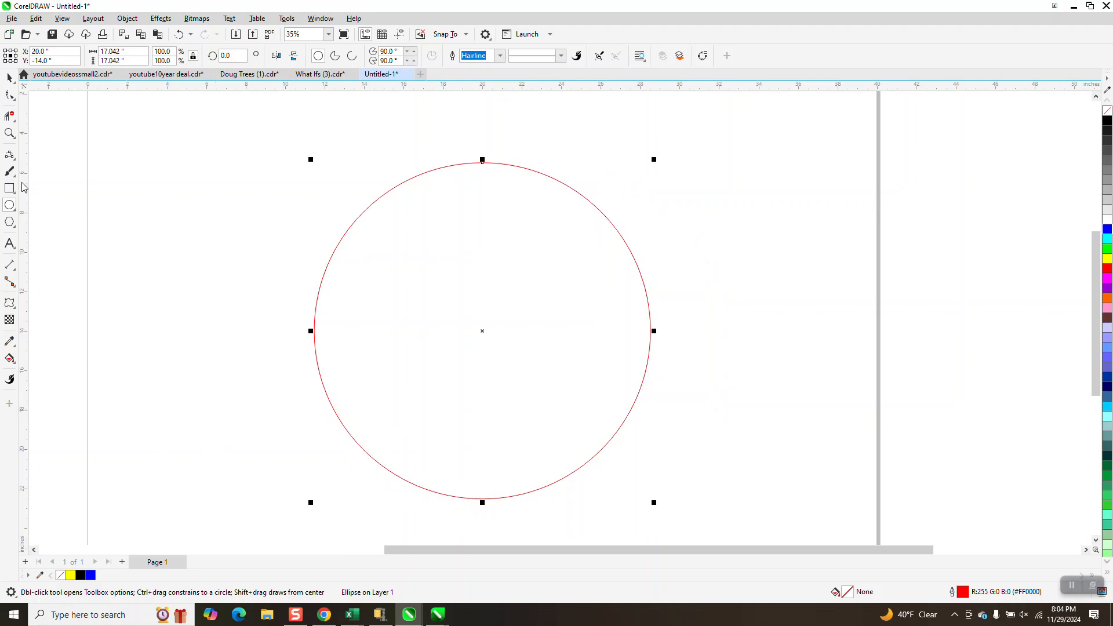
- Draw a 3-Point Curve arc about 2 inches wide bulging outward from the circle's top edge
click(17, 162)
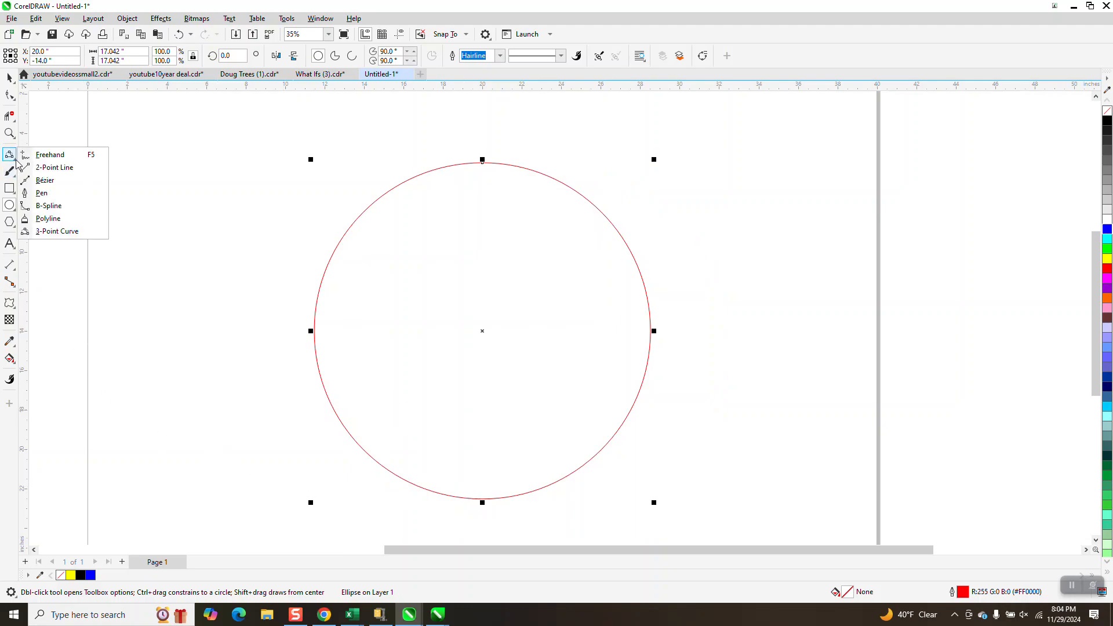
click(47, 231)
drag(474, 163, 506, 156)
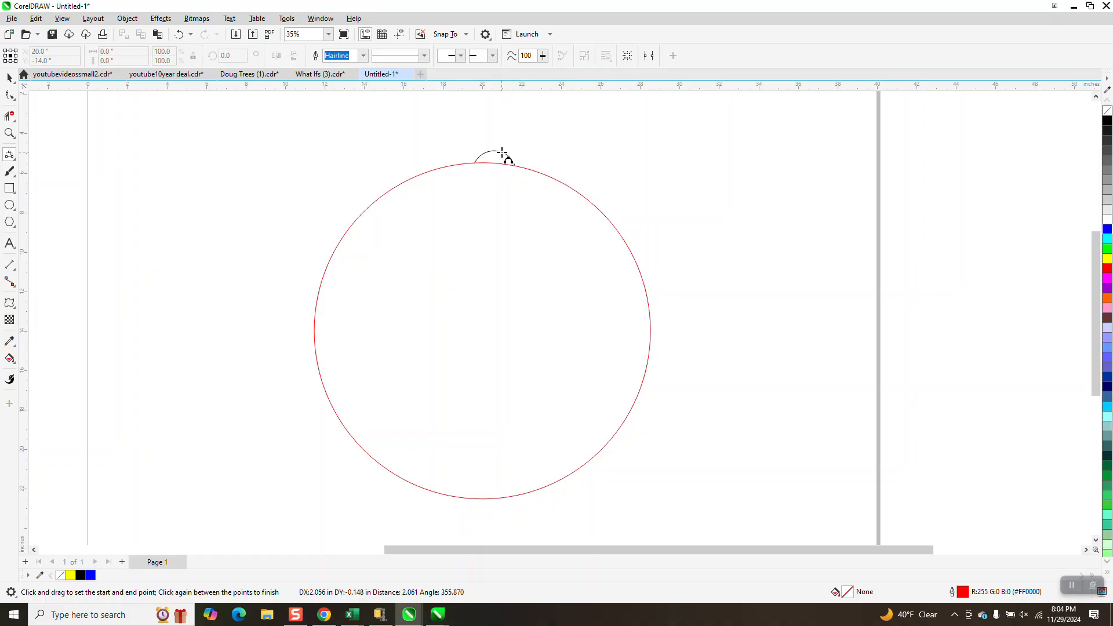
click(502, 151)
- Draw a 3-Point Curve from the circle's center to the small arc's left end, bowed to the left
click(9, 132)
drag(437, 135, 759, 472)
scroll(448, 325, down, 3)
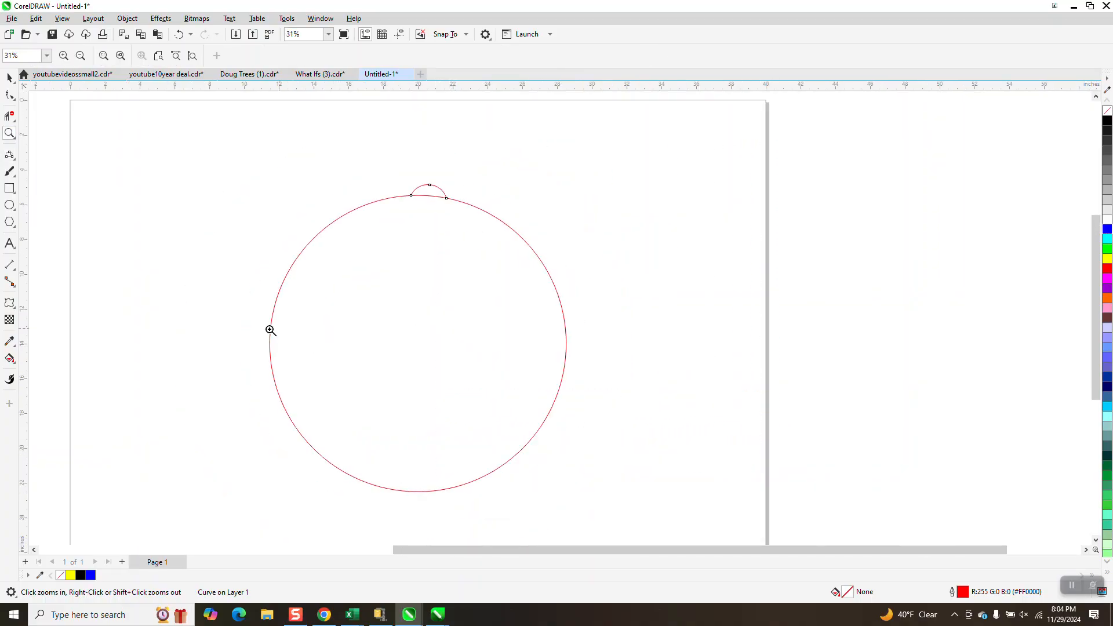
click(14, 164)
click(46, 233)
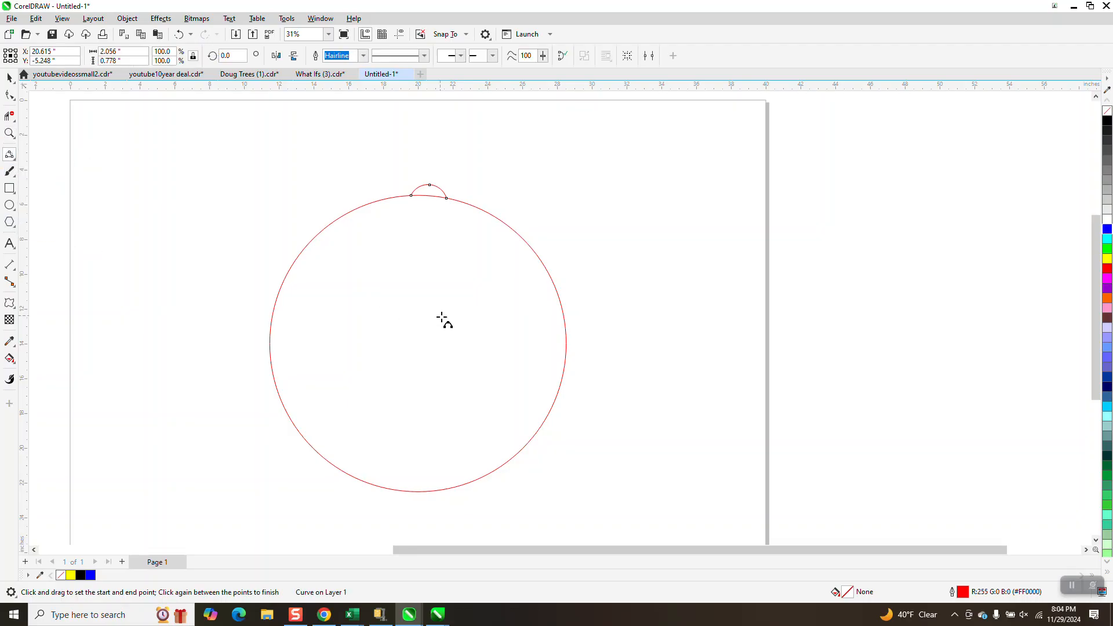
drag(418, 344, 411, 196)
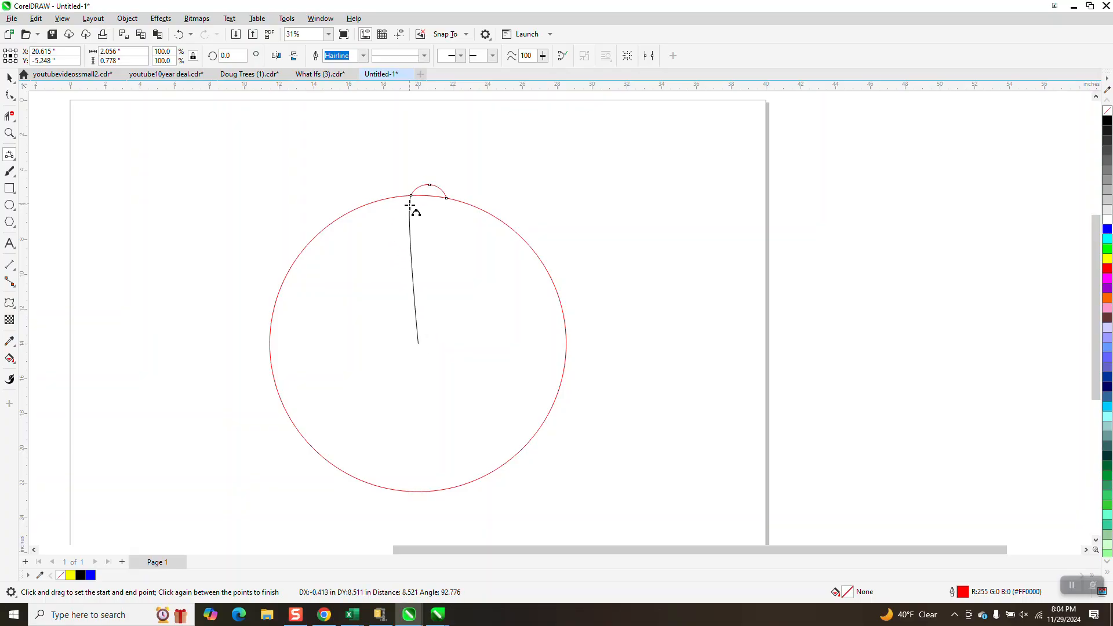
click(406, 235)
- Draw a second 3-Point Curve from the circle's center to the small arc just right of its peak
click(430, 184)
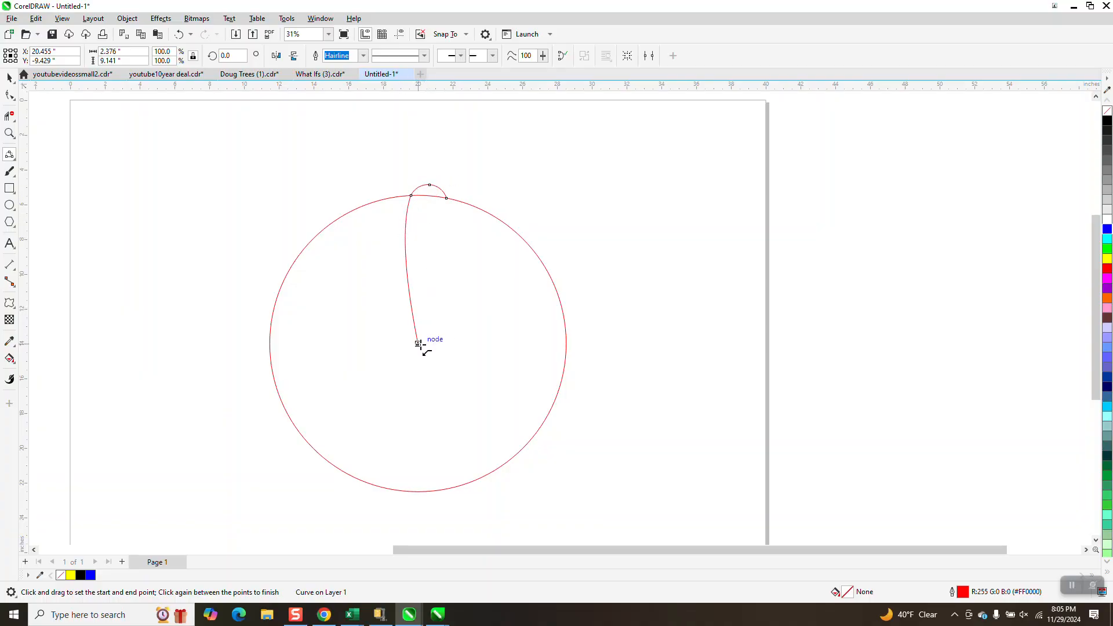
drag(418, 337, 430, 186)
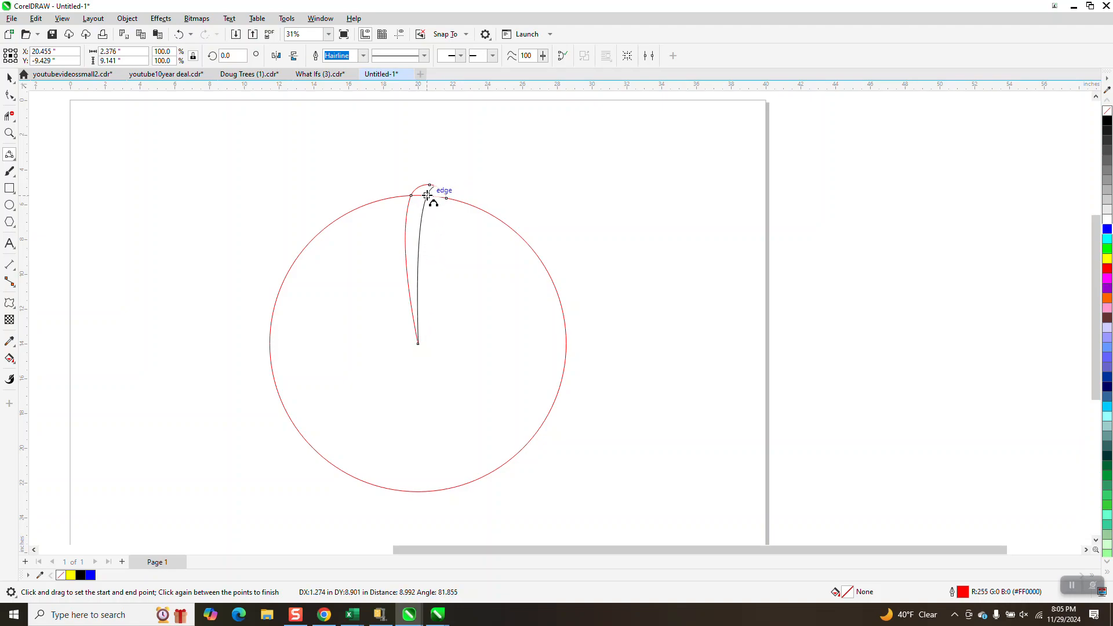
click(426, 195)
- Delete the circle segment between the two long curves with the Virtual Segment Delete tool
click(10, 134)
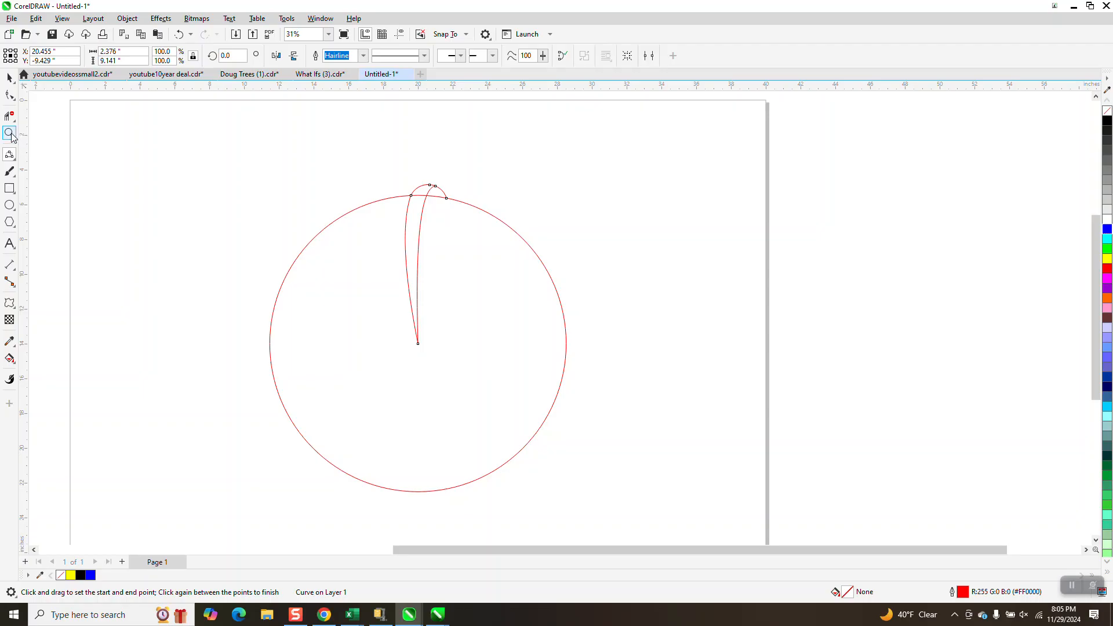
drag(375, 161, 527, 238)
scroll(510, 233, down, 1)
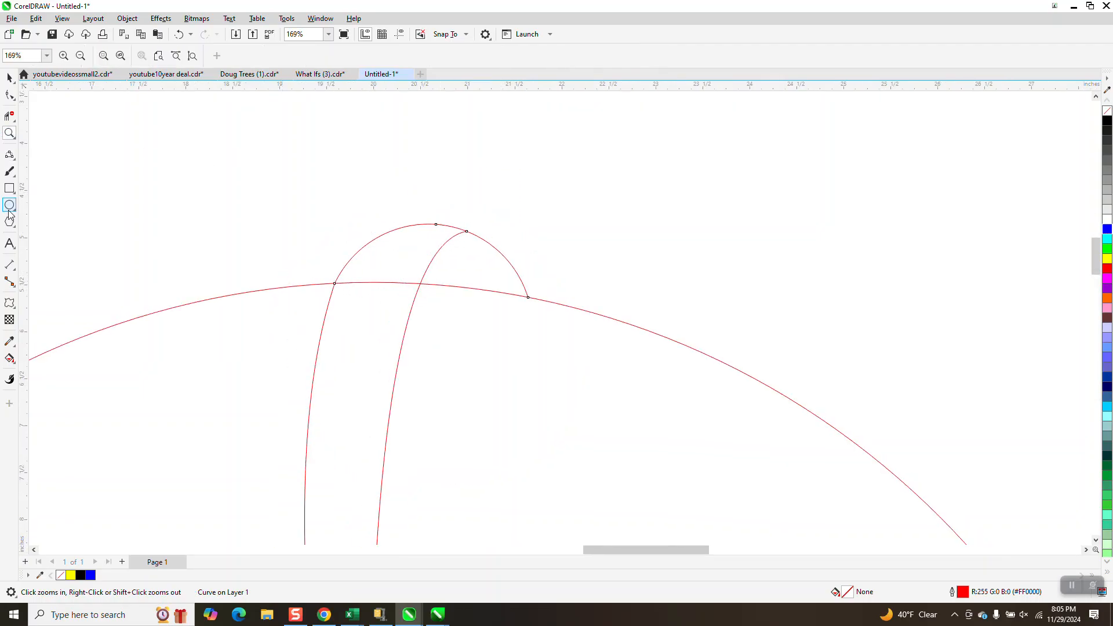
click(10, 116)
click(378, 282)
scroll(377, 302, down, 12)
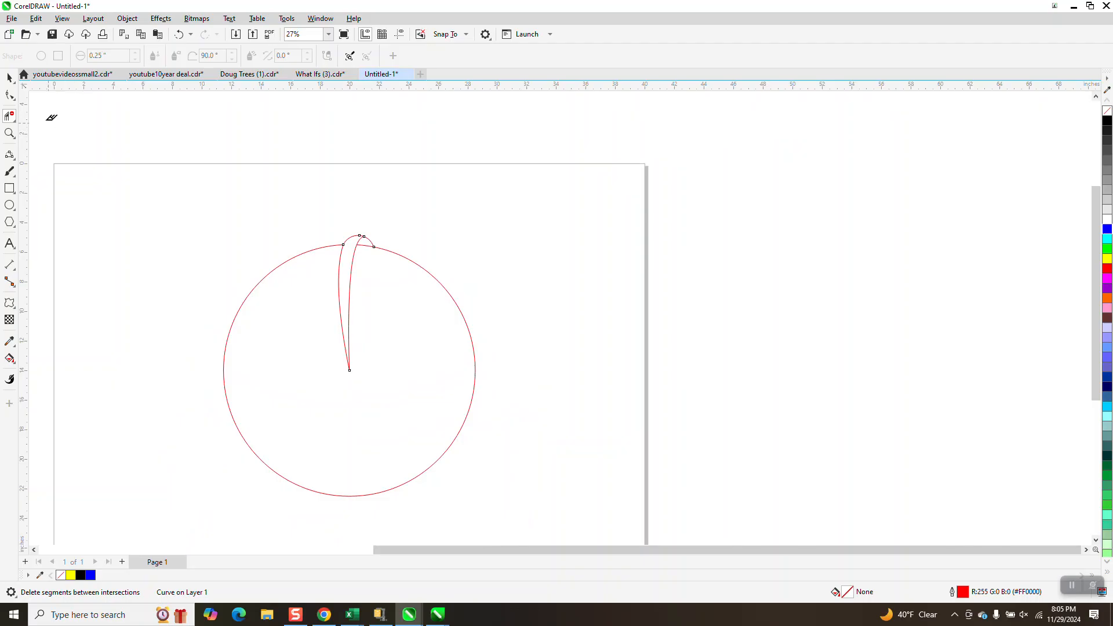
- Set the document's nudge distance to 20 inches
click(9, 77)
drag(189, 228, 204, 277)
drag(568, 497, 568, 497)
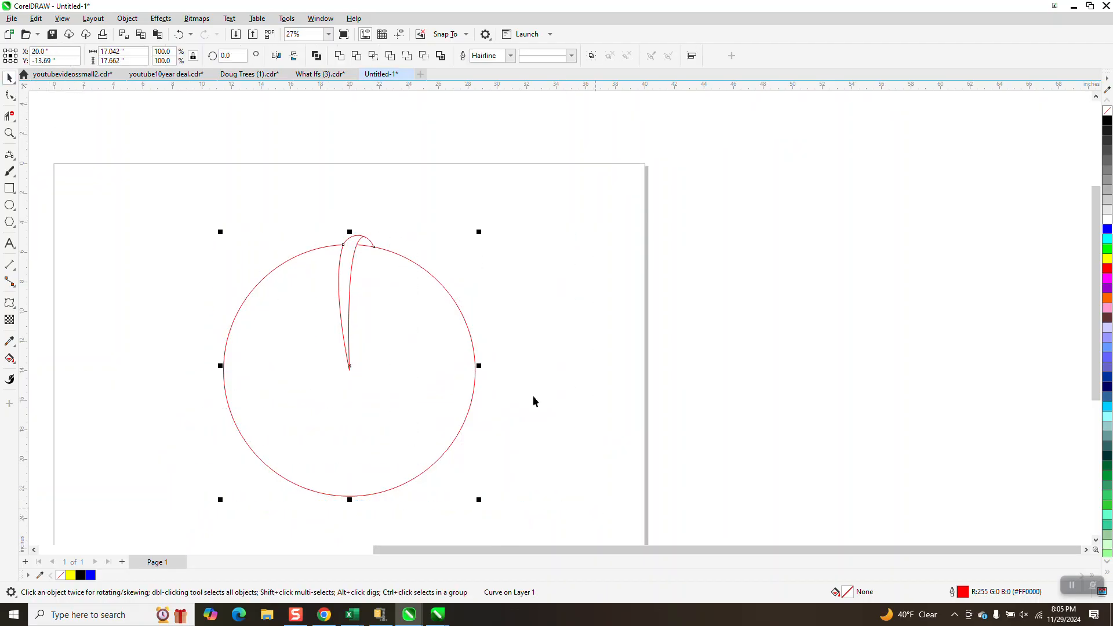
click(311, 143)
double_click(415, 55)
text(20)
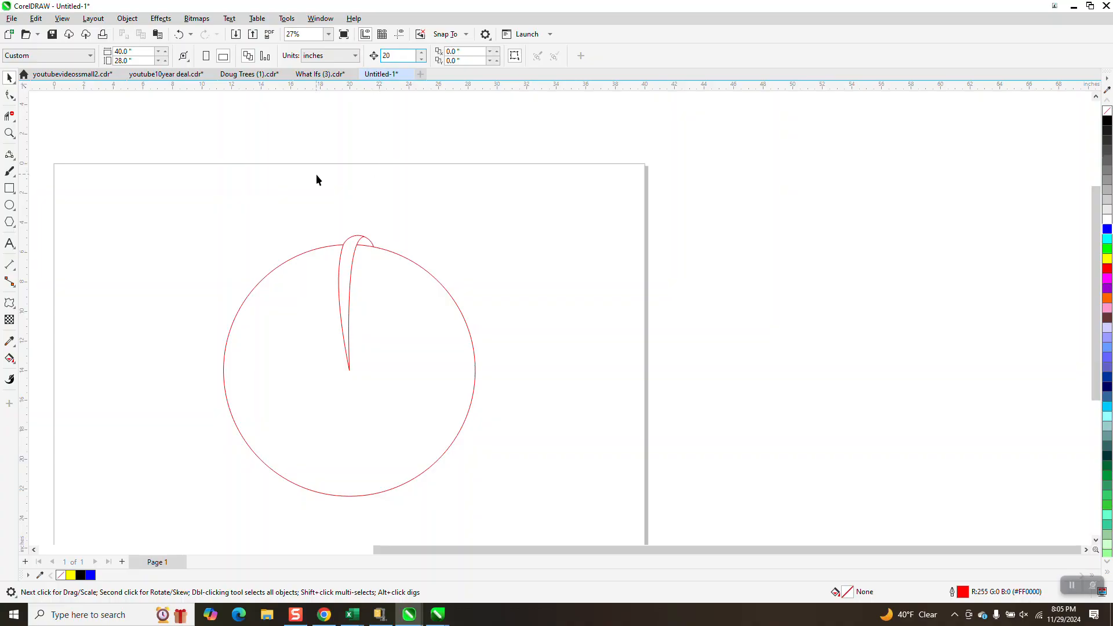
- Smart Fill the long petal and the small folded tip under the arc with orange
click(14, 364)
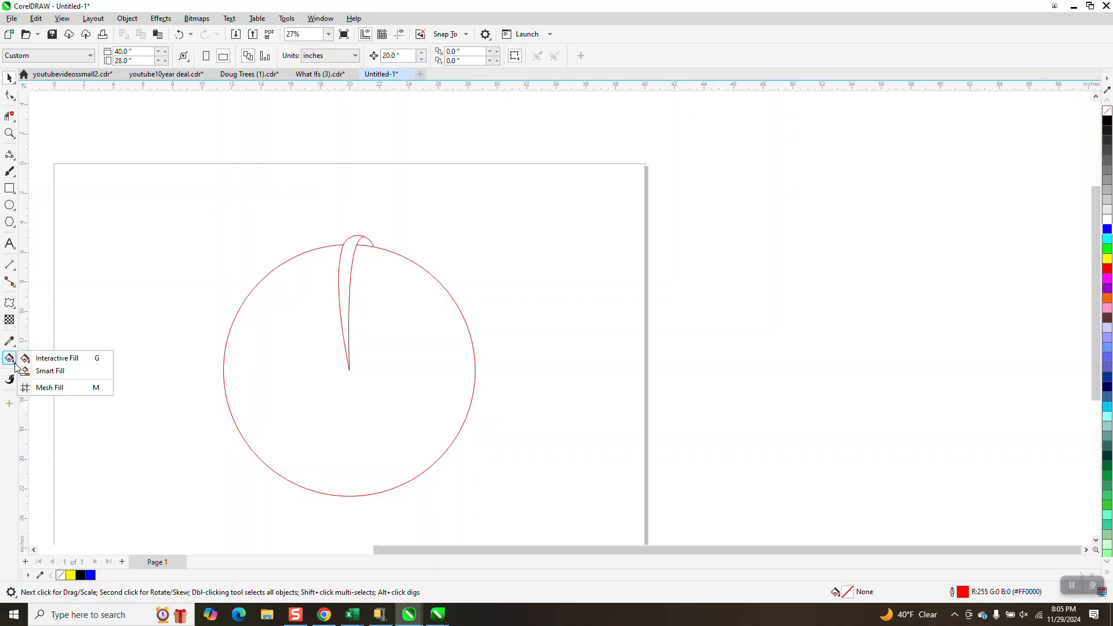
click(53, 372)
click(132, 55)
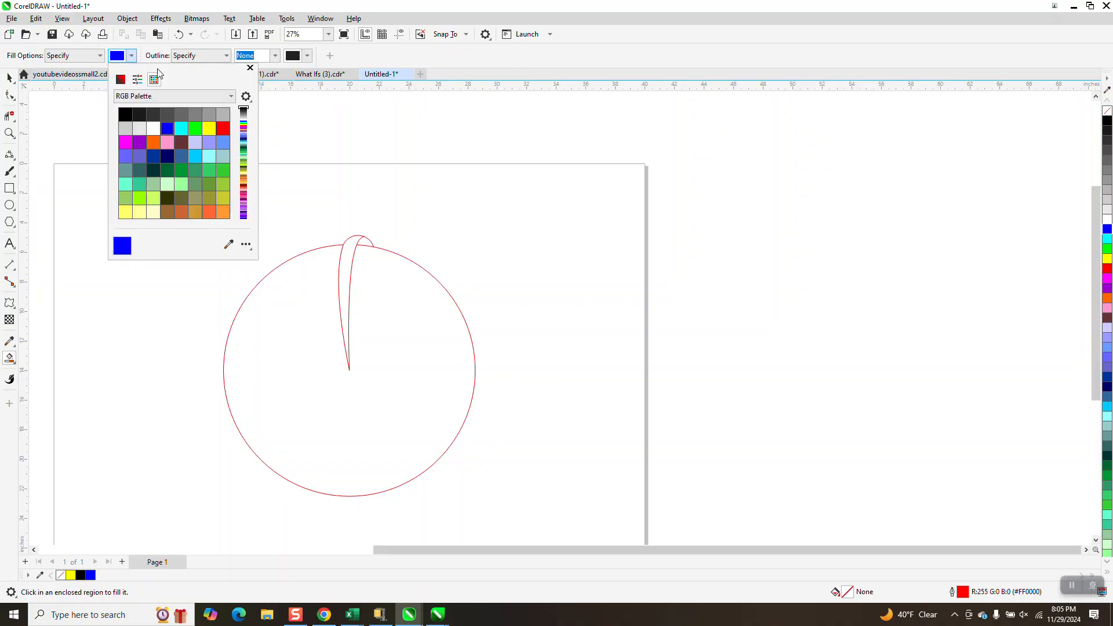
click(153, 142)
click(338, 275)
click(340, 274)
click(364, 242)
- Move the orange tip and the orange petal 20 inches down, away from the red outlines
click(9, 77)
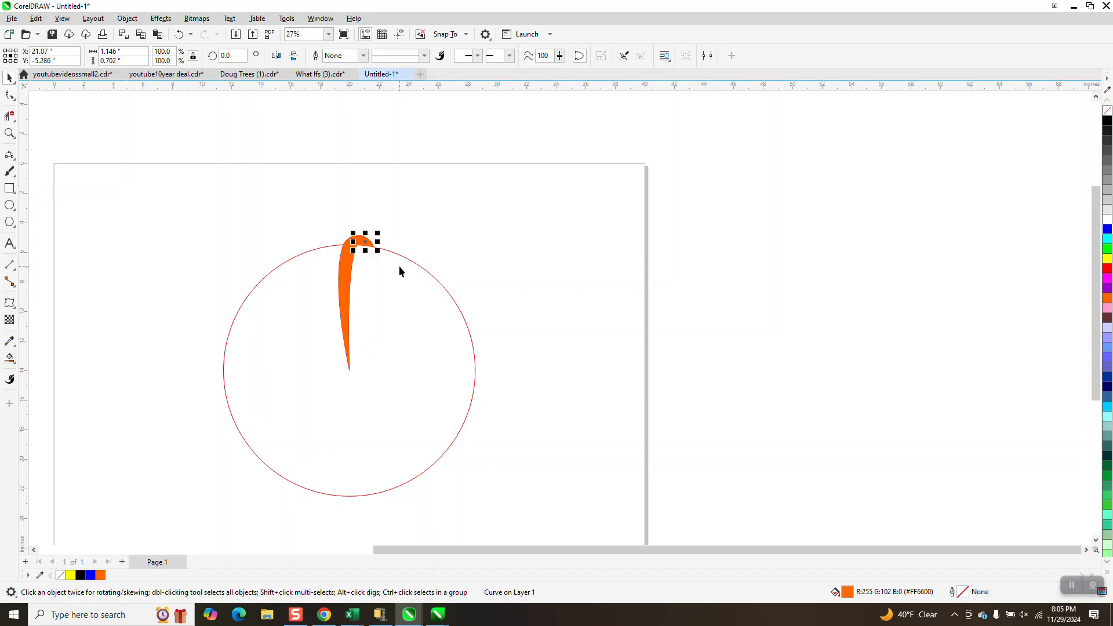
key(Down)
click(347, 263)
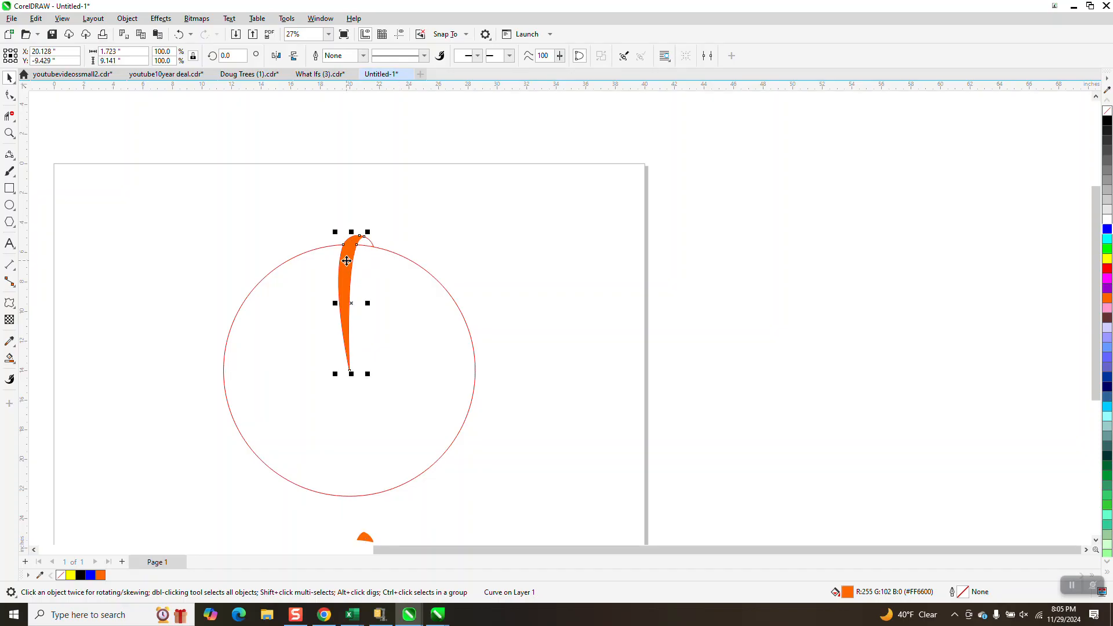
key(Down)
- Move the red circle and curve outlines 40 inches right, off the page
scroll(365, 267, down, 2)
drag(254, 241, 512, 406)
key(Right)
key(Right)
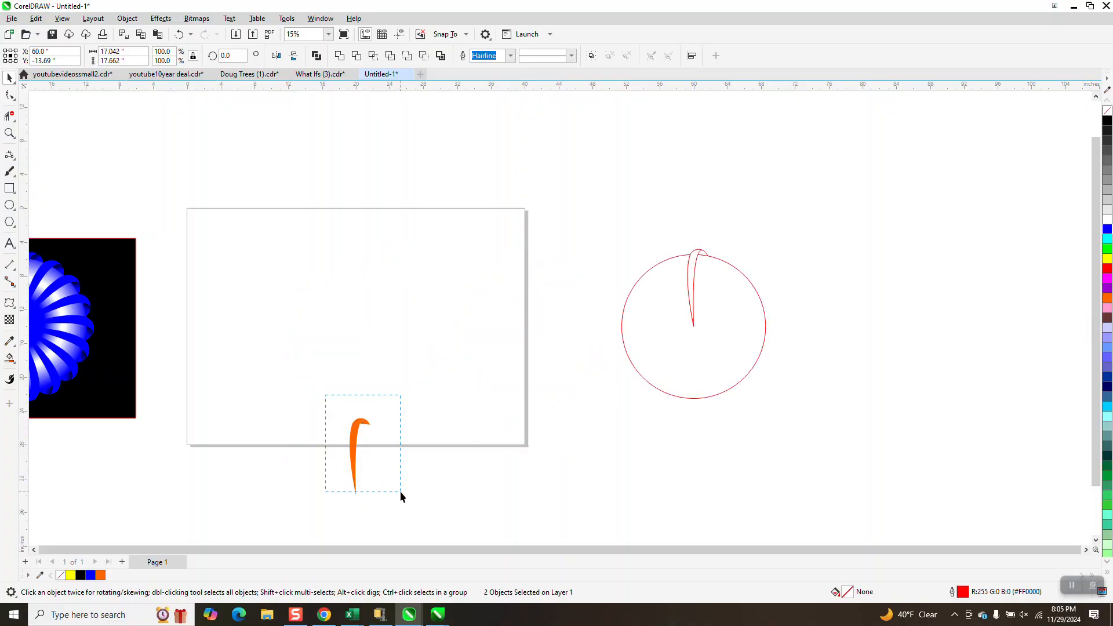
- Move the orange tip and petal 20 inches up, back onto the page
drag(400, 491, 404, 489)
key(Up)
click(355, 446)
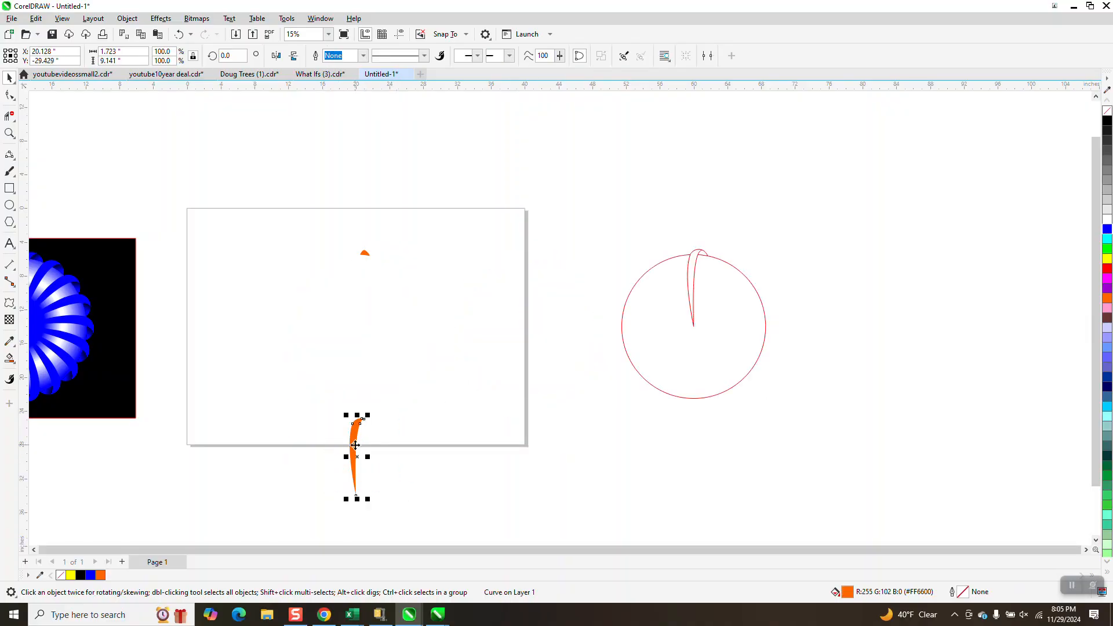
key(Up)
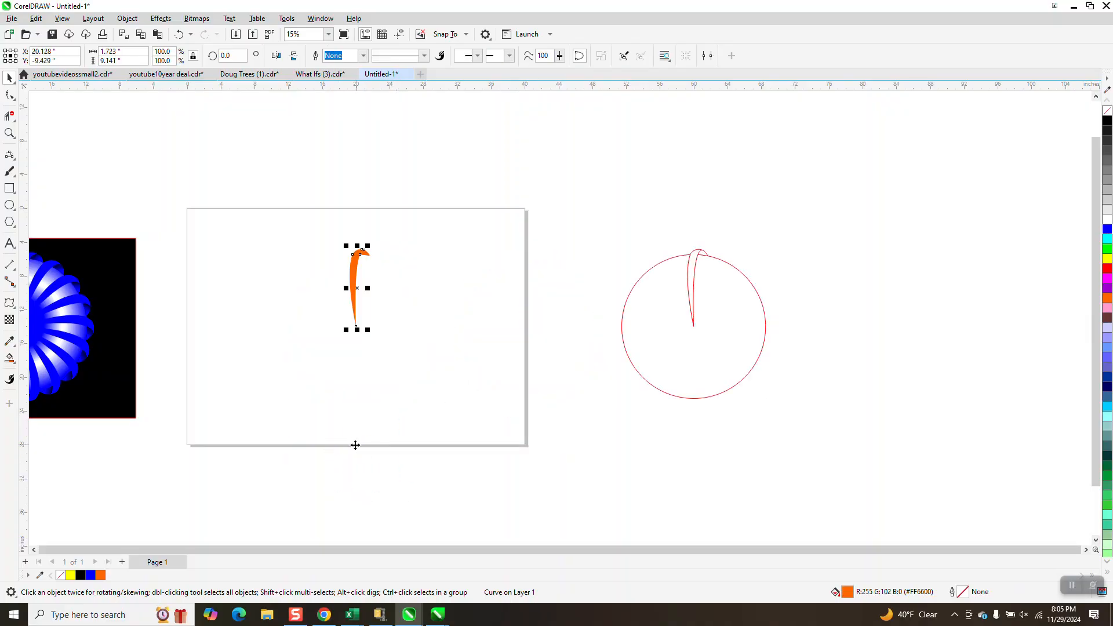
- Apply an orange-to-black fountain fill to the folded tip, with orange at its lower edge and black at its top
click(10, 133)
drag(289, 228, 624, 436)
drag(273, 116, 406, 250)
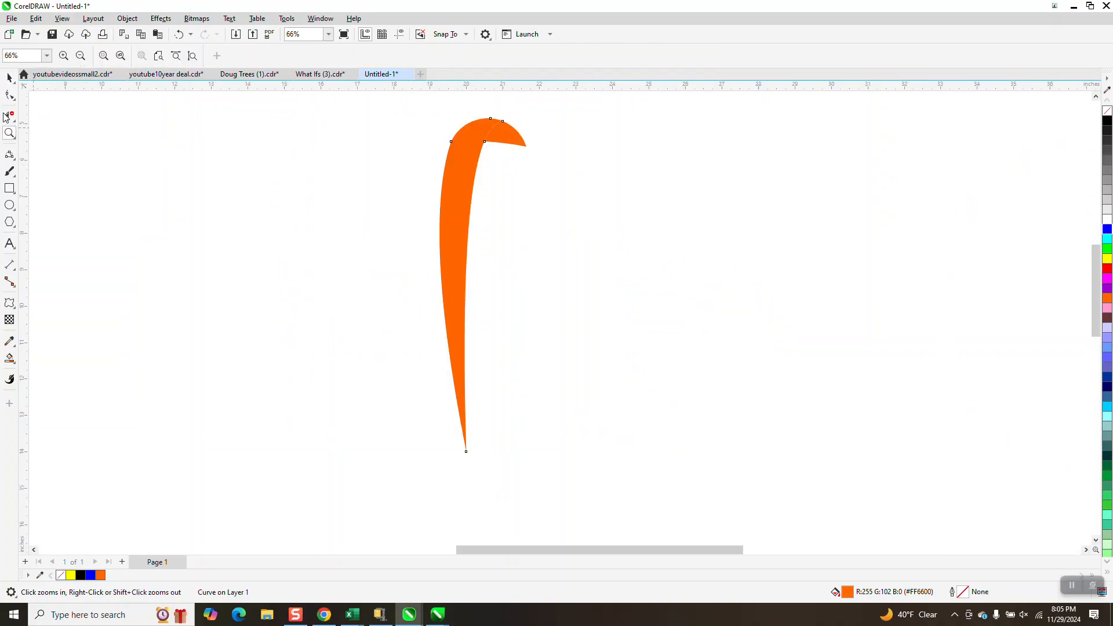
click(9, 77)
click(557, 136)
click(512, 143)
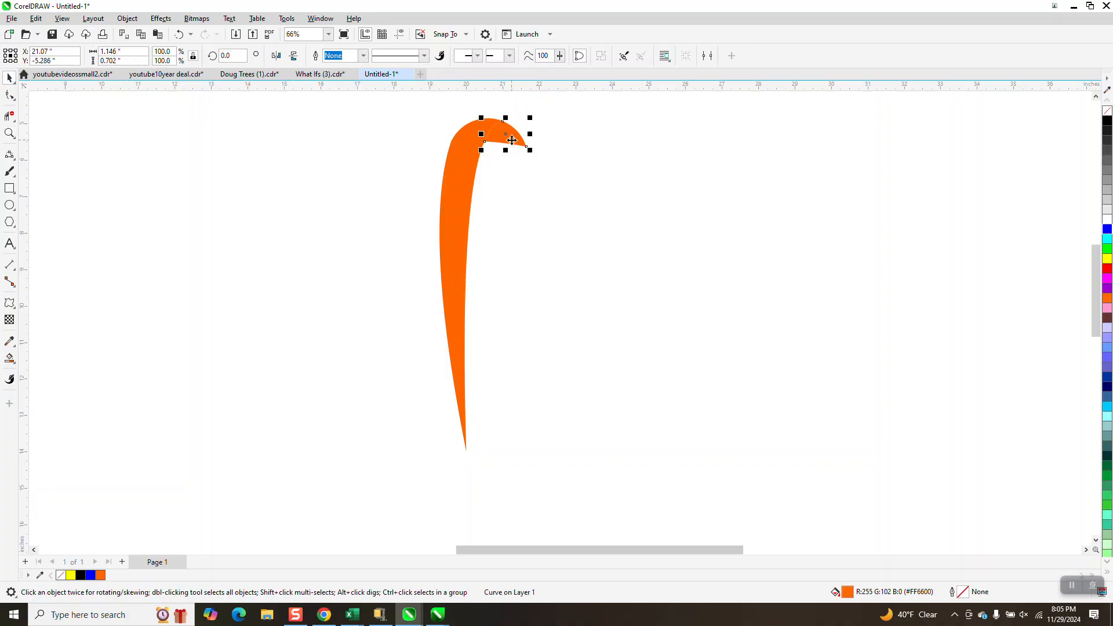
click(20, 364)
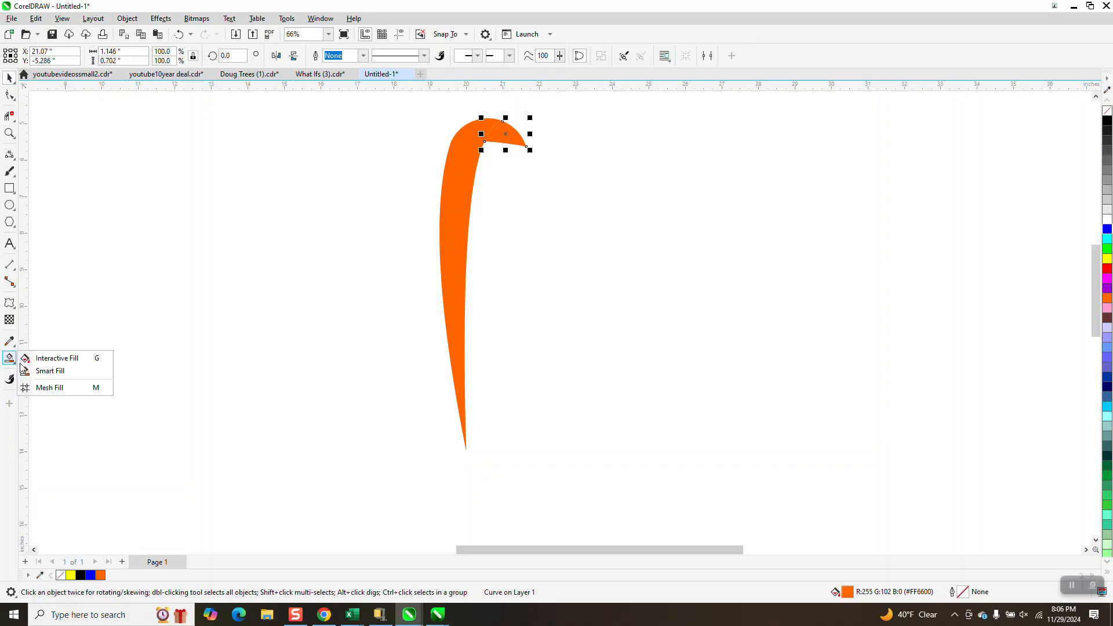
click(44, 357)
drag(506, 143, 497, 120)
drag(1106, 123, 499, 121)
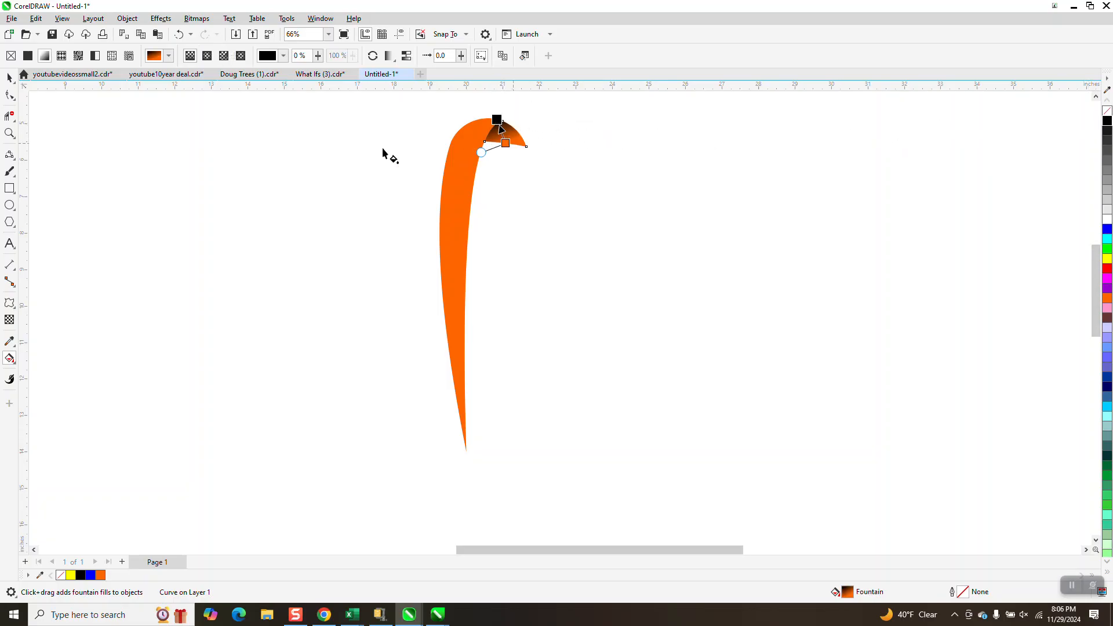
- Adjust the tip's fountain fill so it runs vertically, with the black end just above the tip's peak
drag(478, 155, 468, 154)
drag(497, 120, 505, 114)
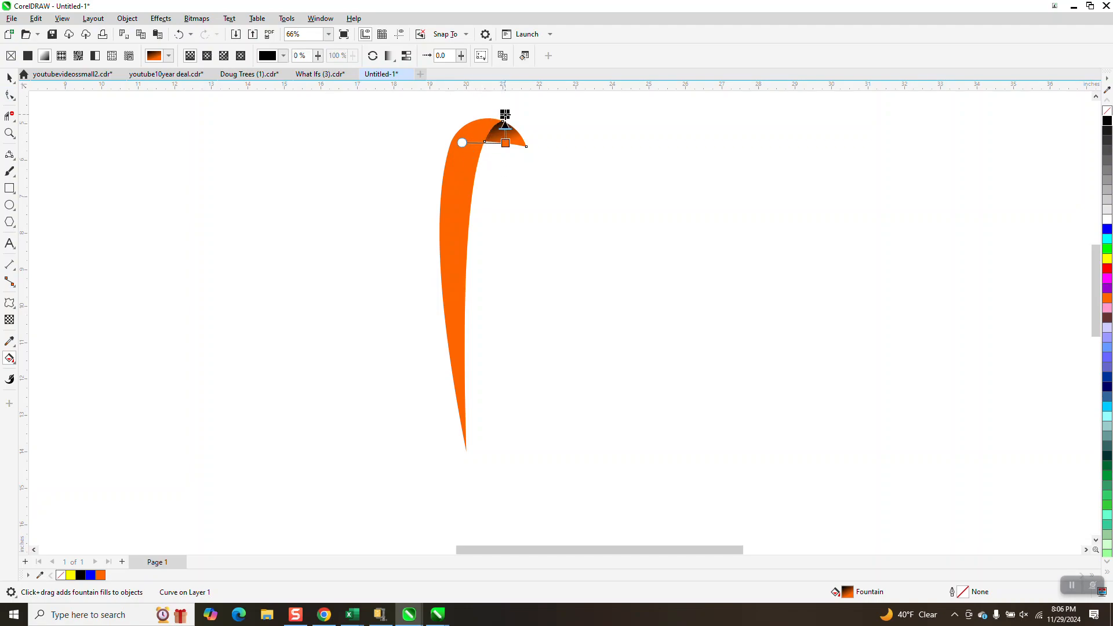
key(space)
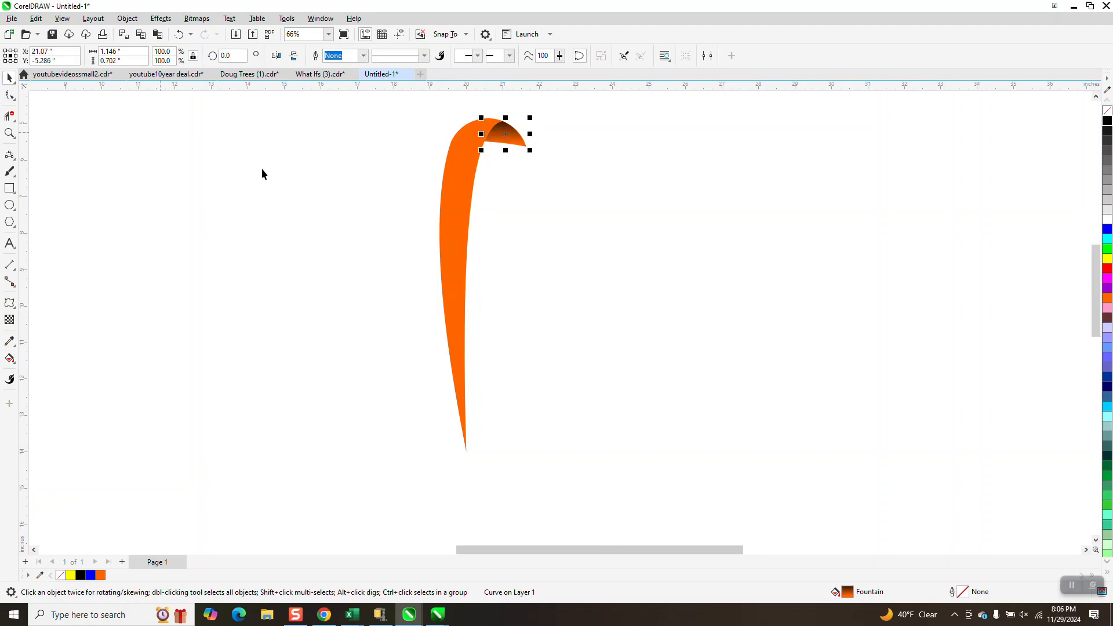
scroll(342, 232, down, 2)
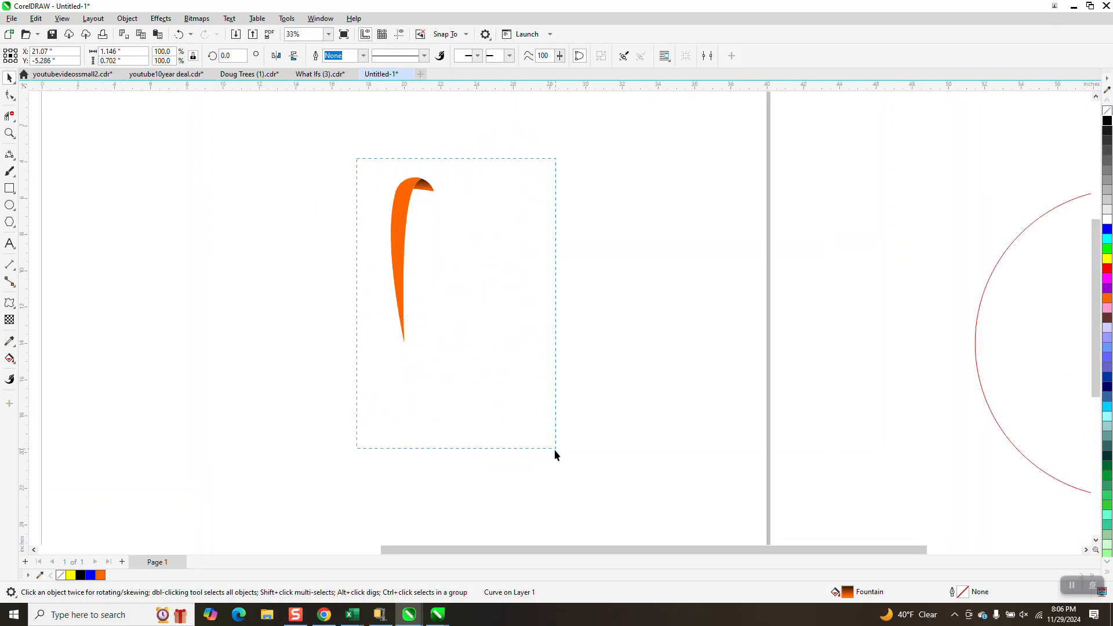
- Group the orange petal with its shaded tip and place the group's rotation centre at the petal's lower point
drag(555, 448, 554, 450)
key(ctrl+g)
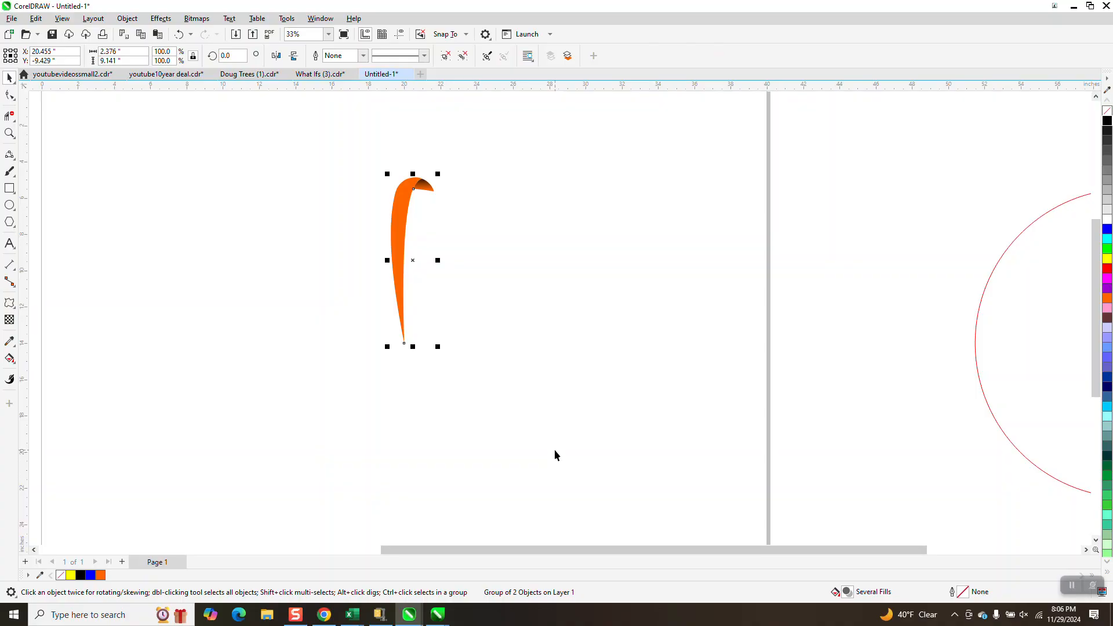
click(414, 262)
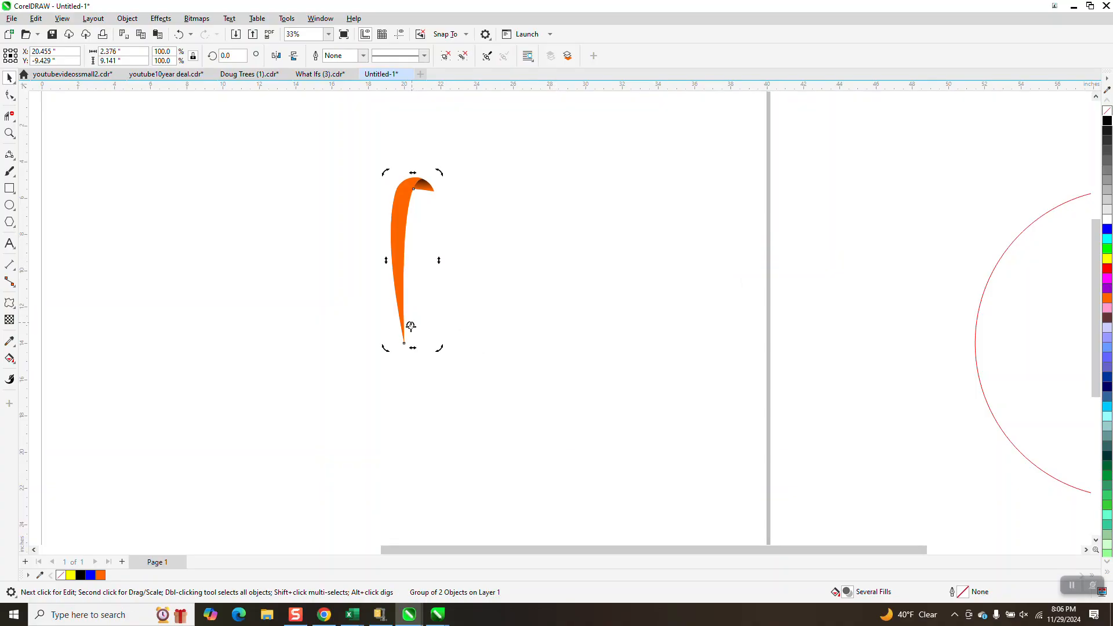
drag(404, 340, 404, 341)
click(406, 252)
click(411, 260)
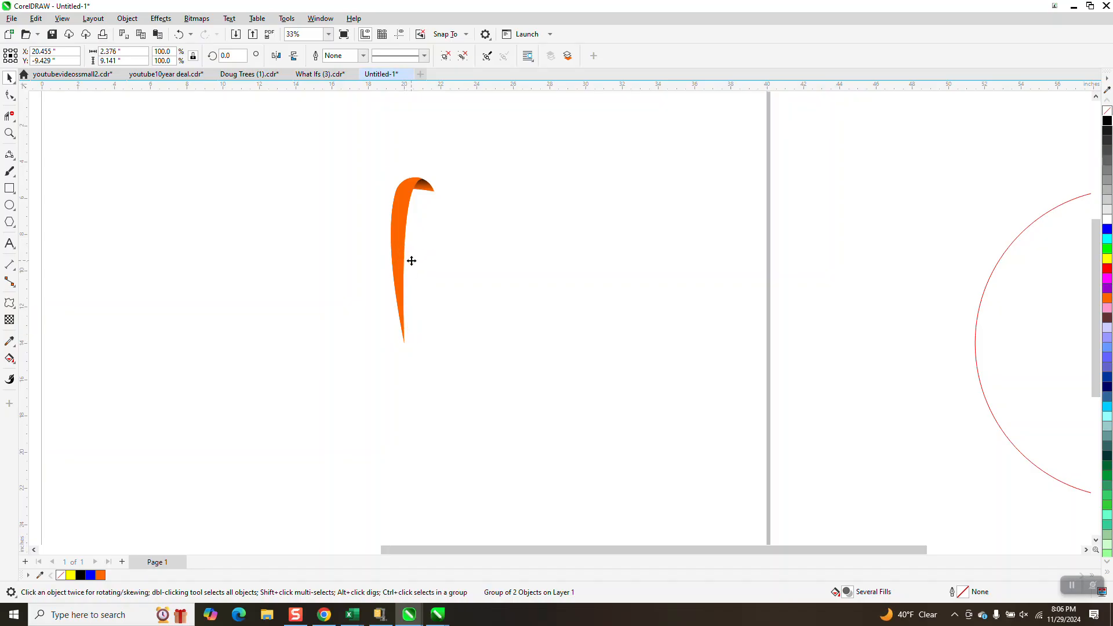
- Create a copy of the petal group rotated 20 degrees about its lower point
click(224, 57)
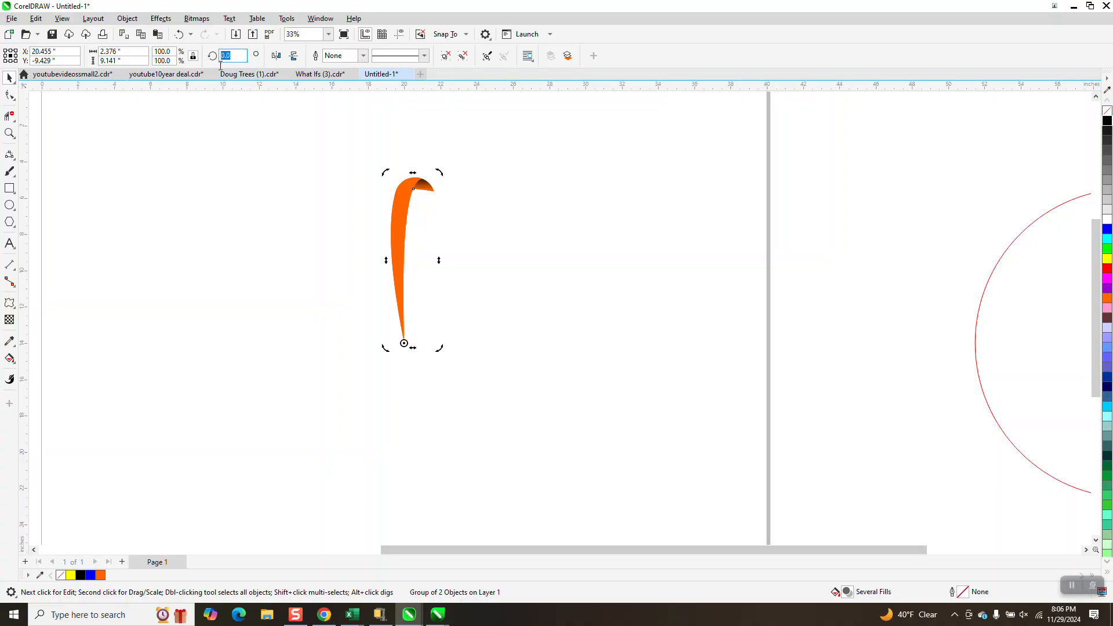
text(20)
key(Return)
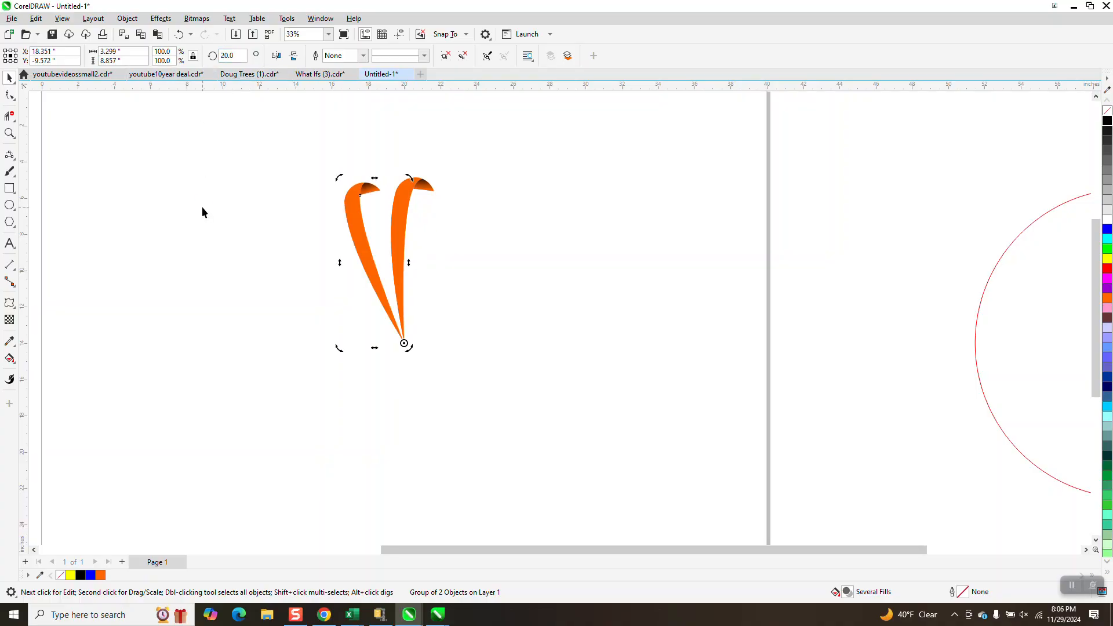
- Repeat the 20-degree rotated copy until the petals form a full circle
key(ctrl+r)
key(ctrl+r)
key(ctrl+r)
key(ctrl+r)
key(ctrl+r)
key(ctrl+r)
key(ctrl+r)
key(ctrl+r)
key(ctrl+r)
key(ctrl+r)
key(ctrl+r)
key(ctrl+r)
key(ctrl+r)
key(ctrl+r)
key(ctrl+r)
key(ctrl+r)
key(ctrl+r)
key(ctrl+r)
key(ctrl+r)
key(ctrl+r)
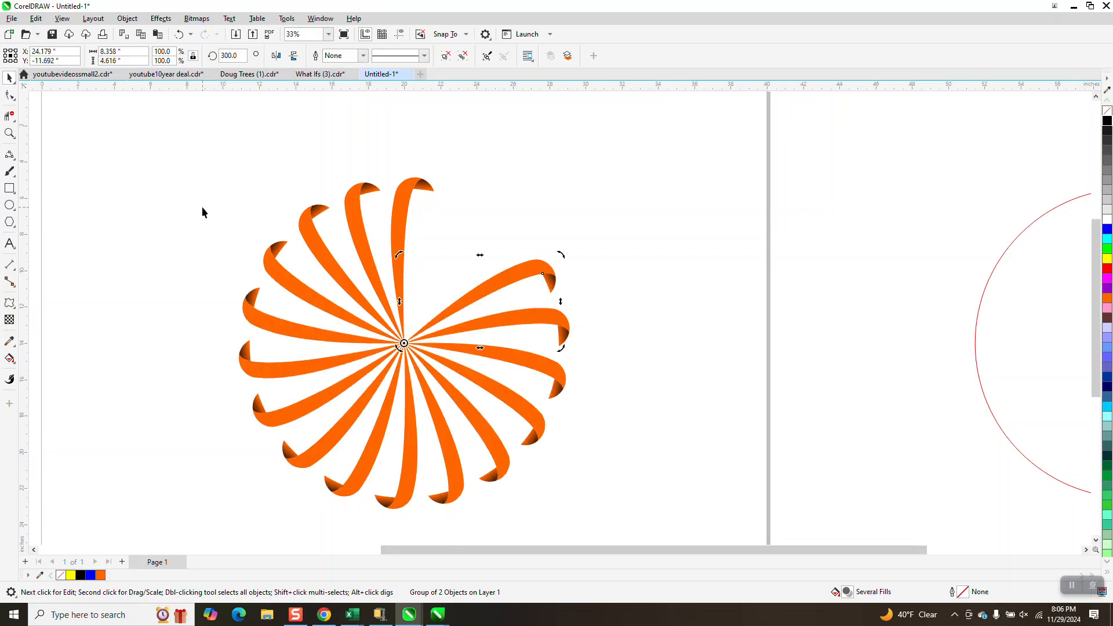
scroll(314, 250, down, 1)
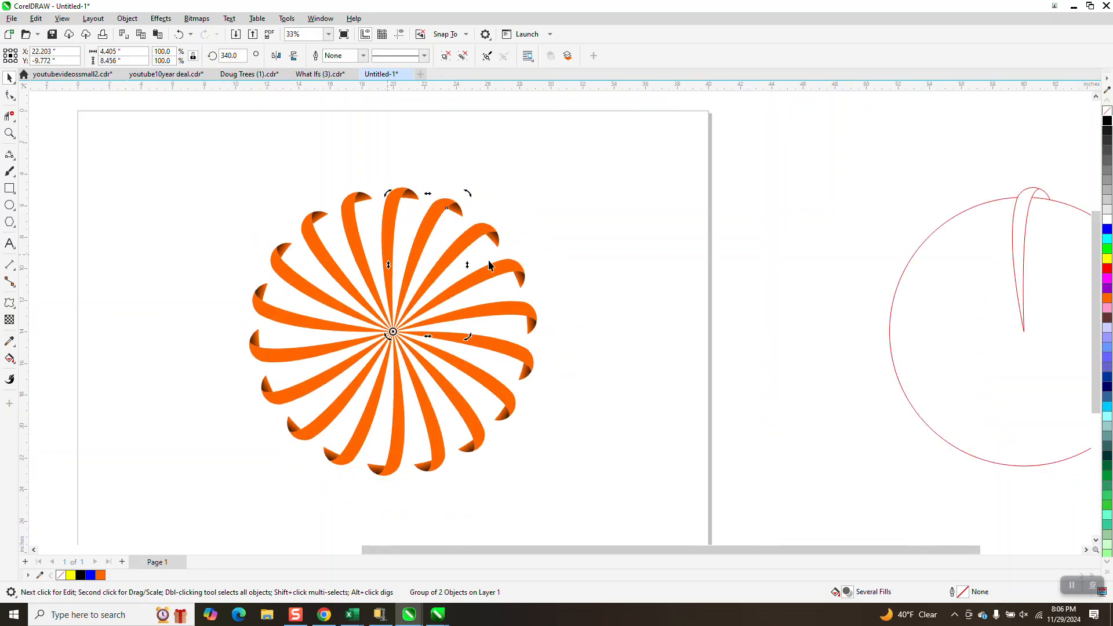
- Try deleting the red petal outlines inside the off-page circle, and undo the deletion
scroll(502, 268, down, 1)
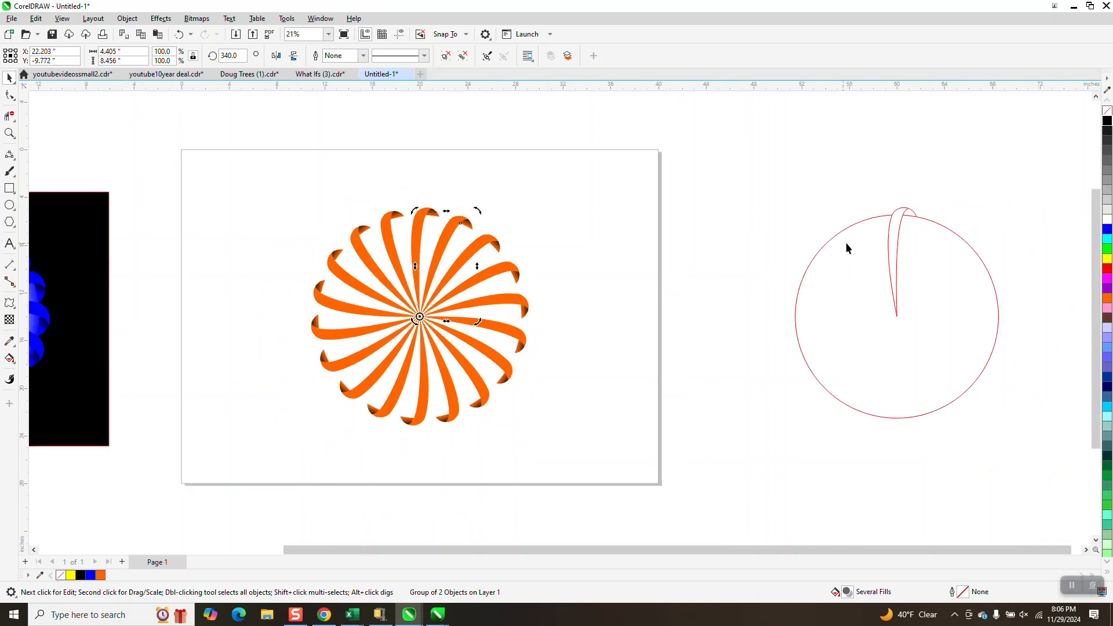
drag(876, 181, 926, 342)
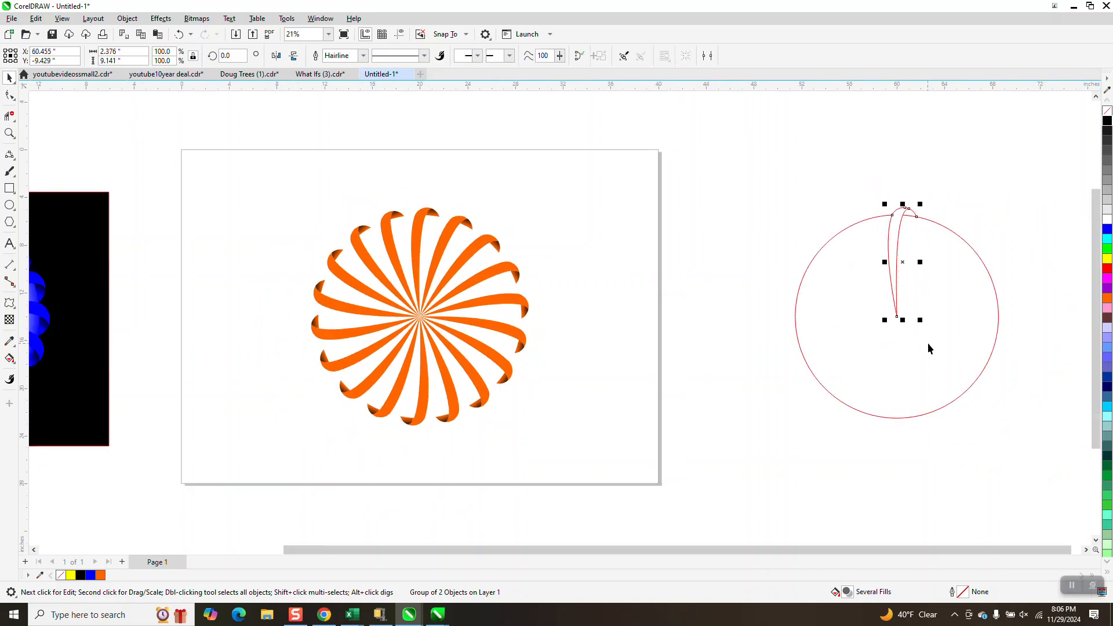
key(Delete)
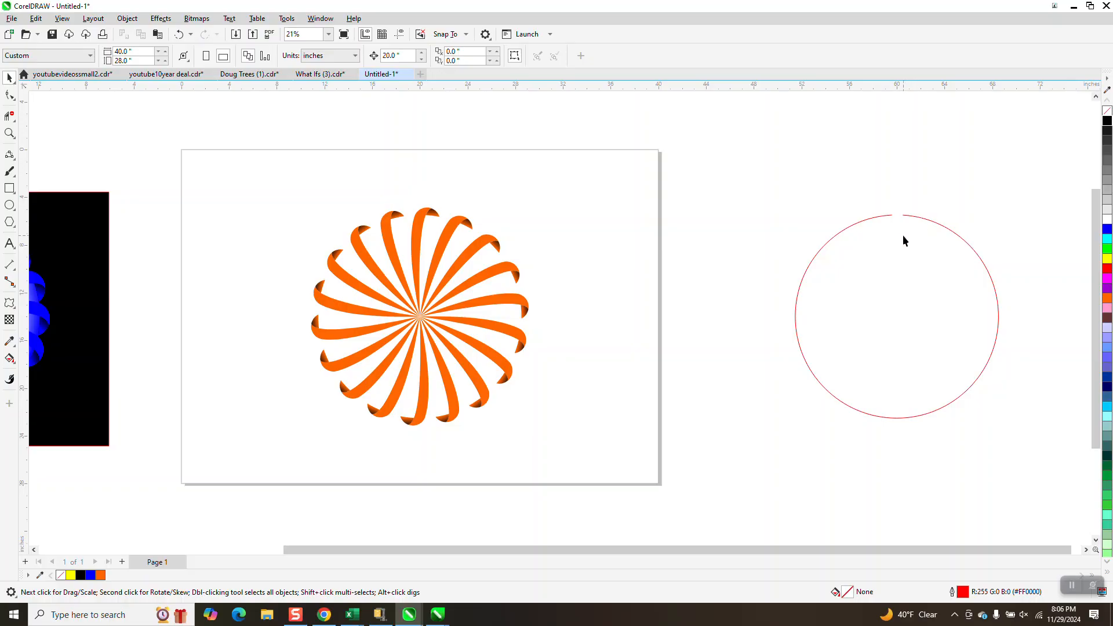
click(180, 36)
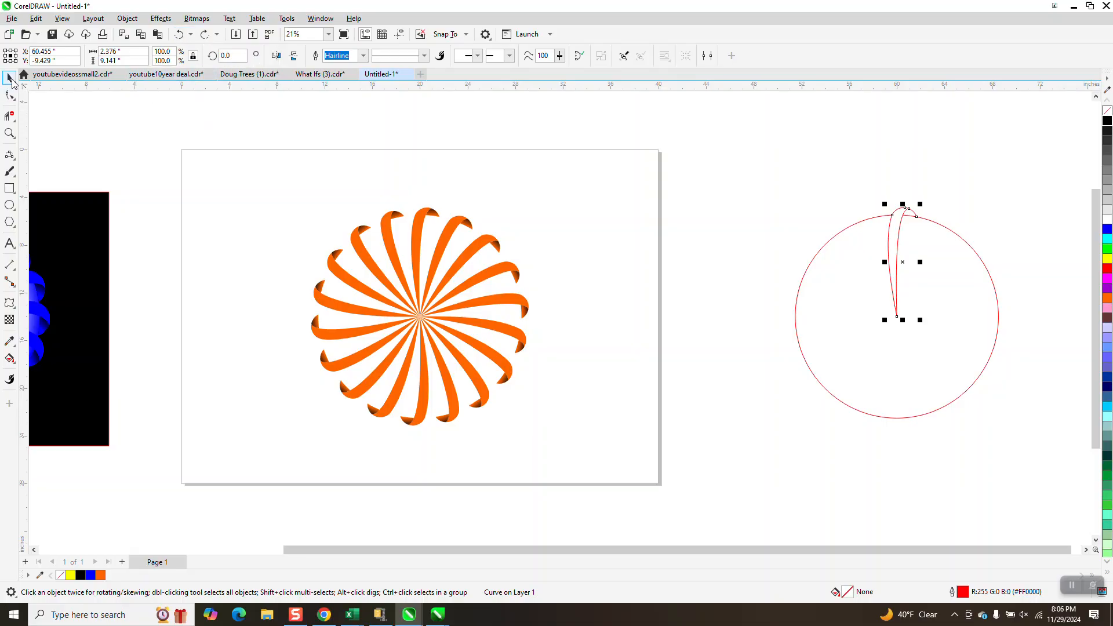
click(812, 295)
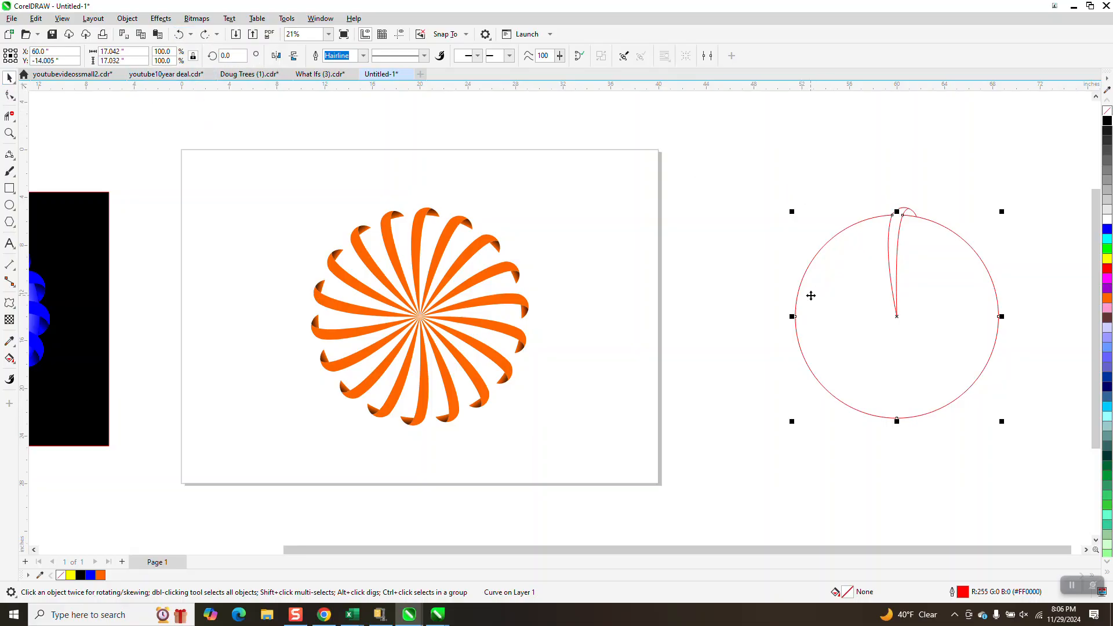
click(931, 192)
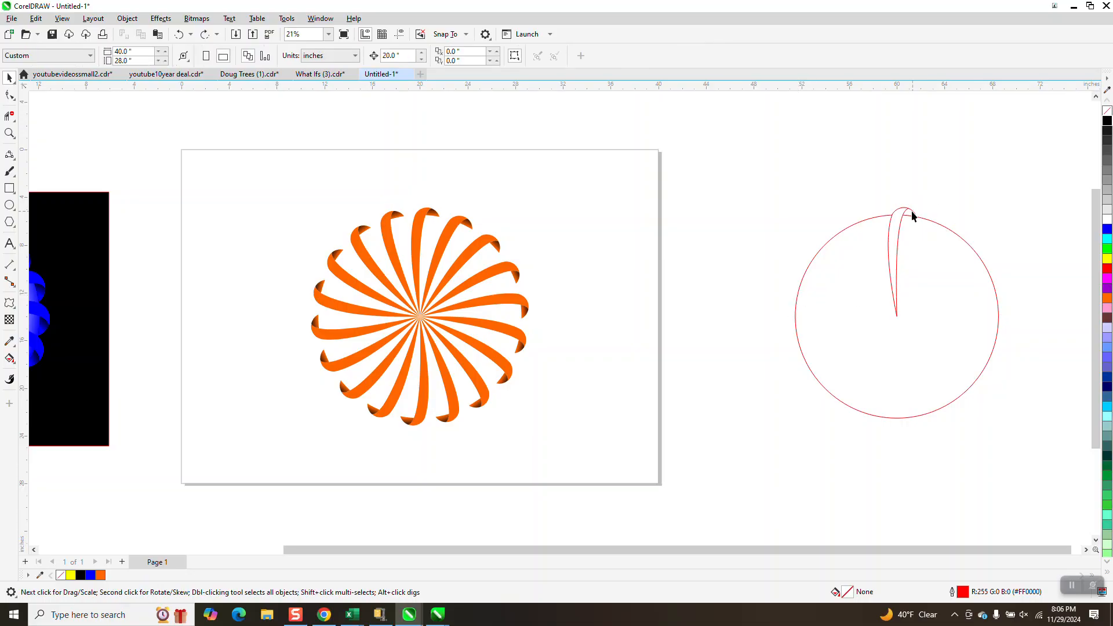
- Delete the red petal outline inside the off-page circle
click(907, 213)
key(Delete)
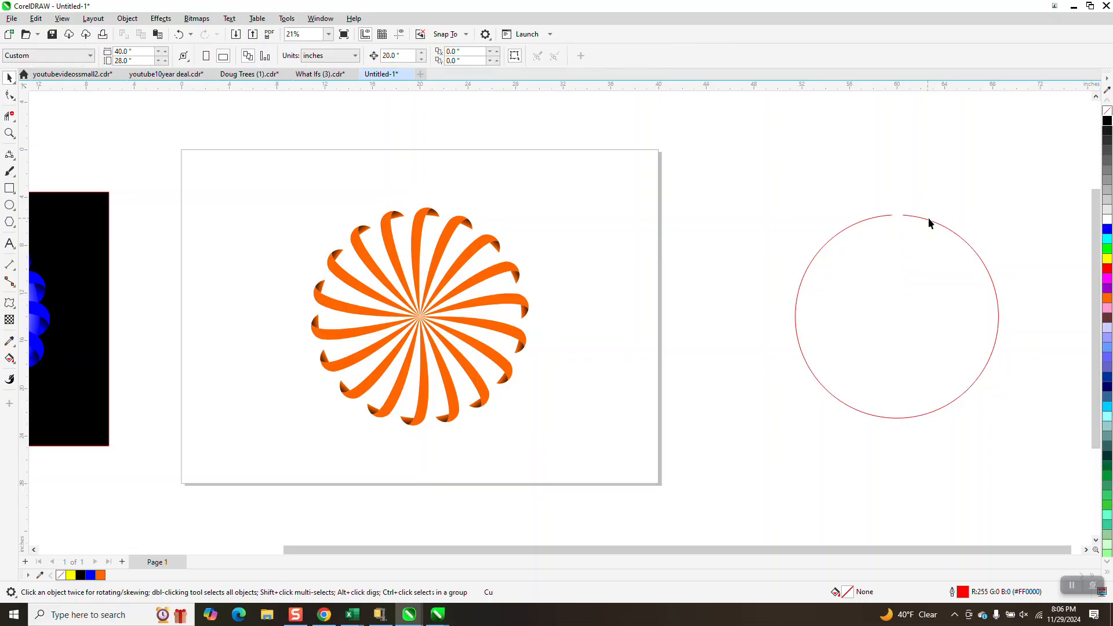
- Draw a new circle between the ribbon design and the open red circle, and set its diameter to 17.042 inches
click(934, 226)
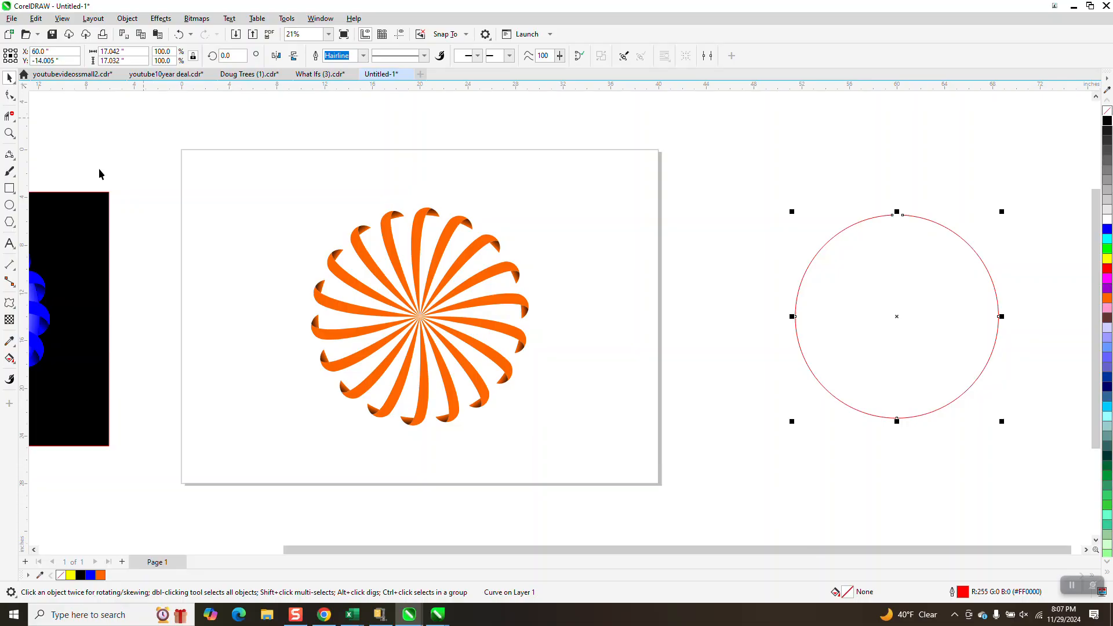
click(10, 205)
drag(771, 149, 680, 388)
drag(143, 52, 2, 83)
text(17.)
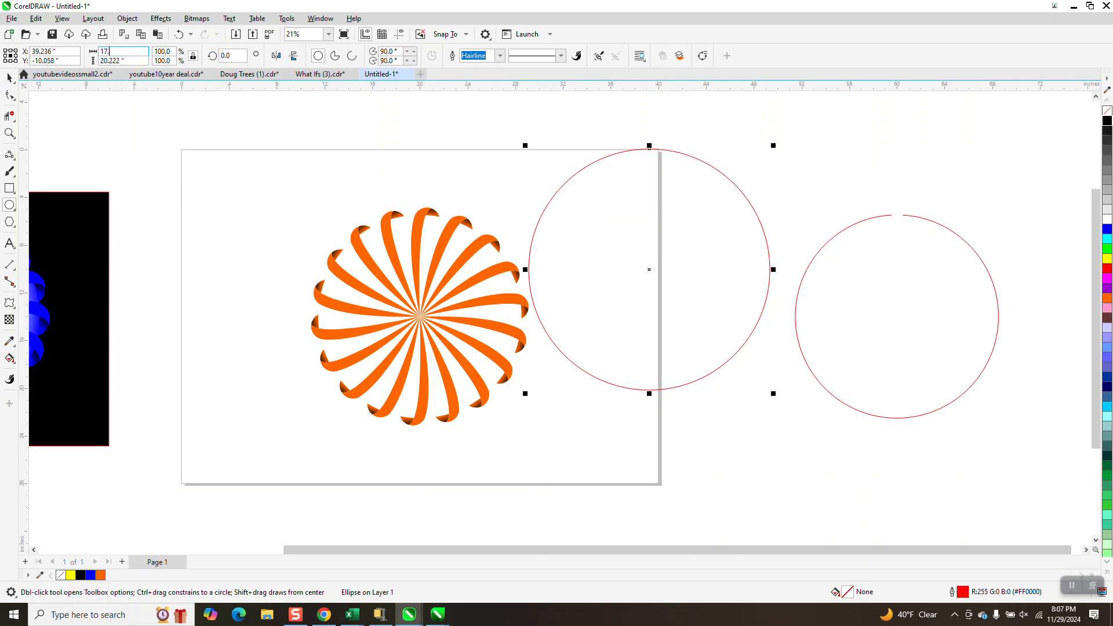
key(Return)
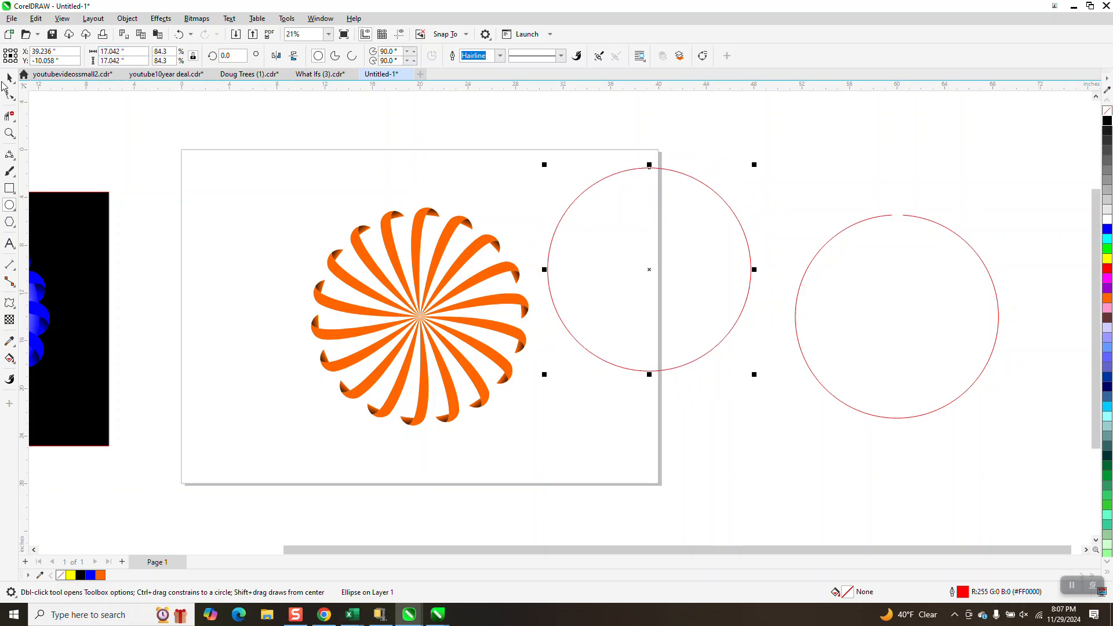
- Centre the new circle on the page and move it 20 inches to the right
key(p)
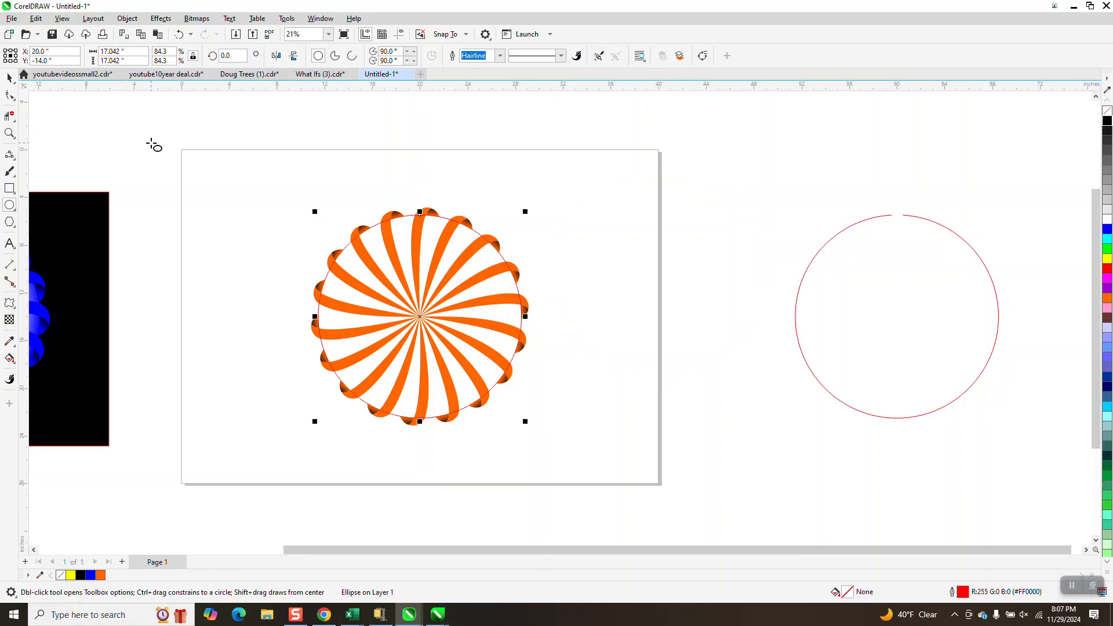
click(8, 78)
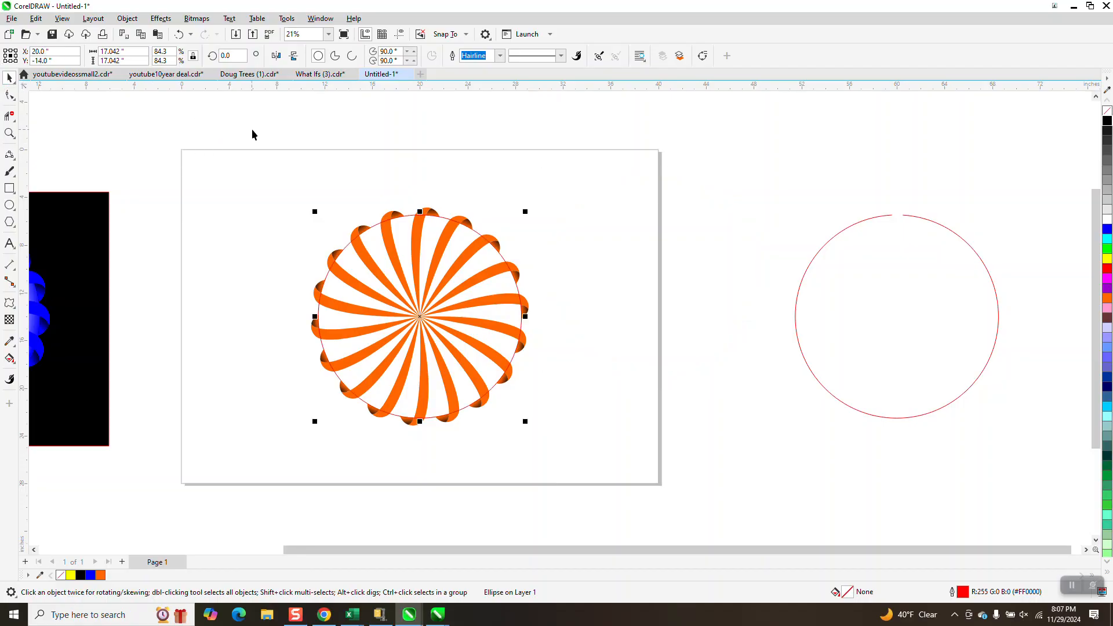
key(Right)
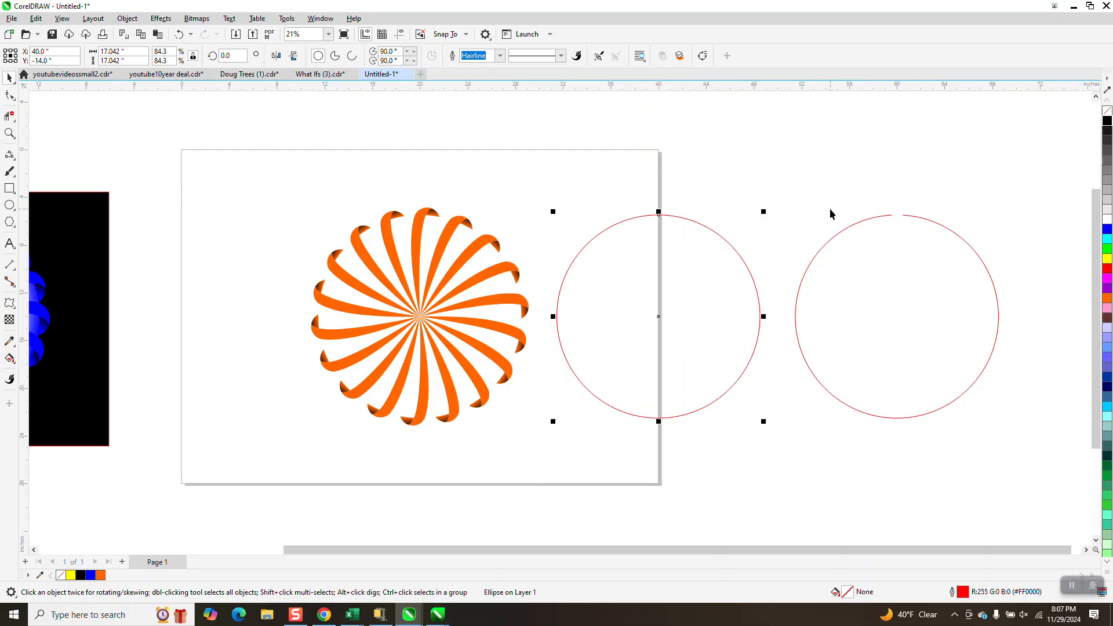
- Delete the open red circle off the page and select the new closed circle
click(842, 237)
key(Right)
key(Delete)
click(622, 291)
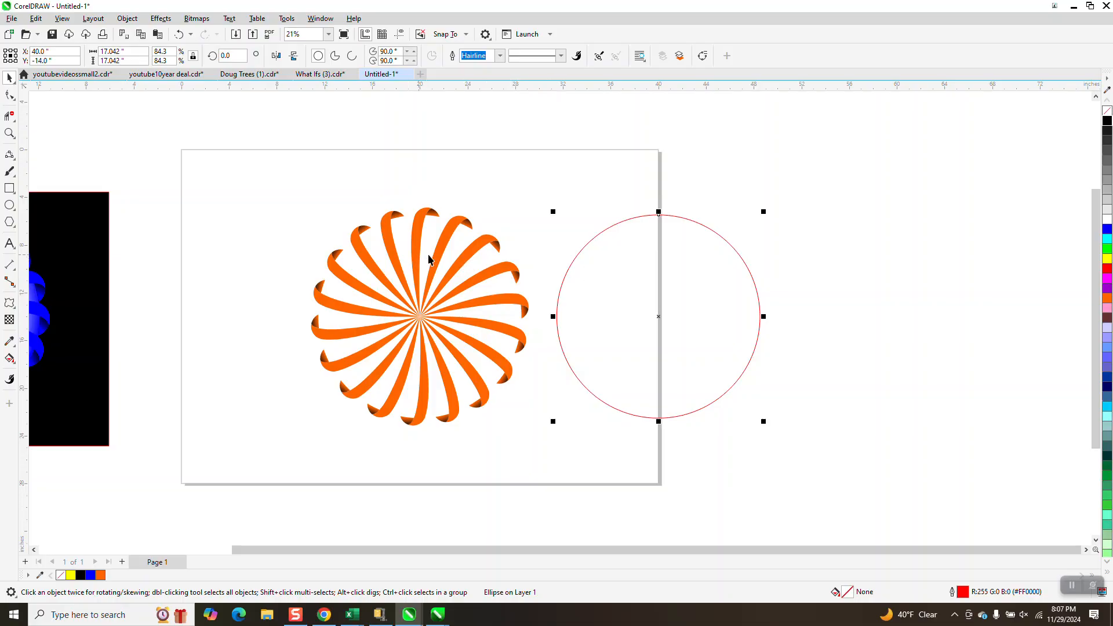
- Fill the closed circle with solid orange using the Smart Fill tool
scroll(431, 261, down, 1)
click(10, 359)
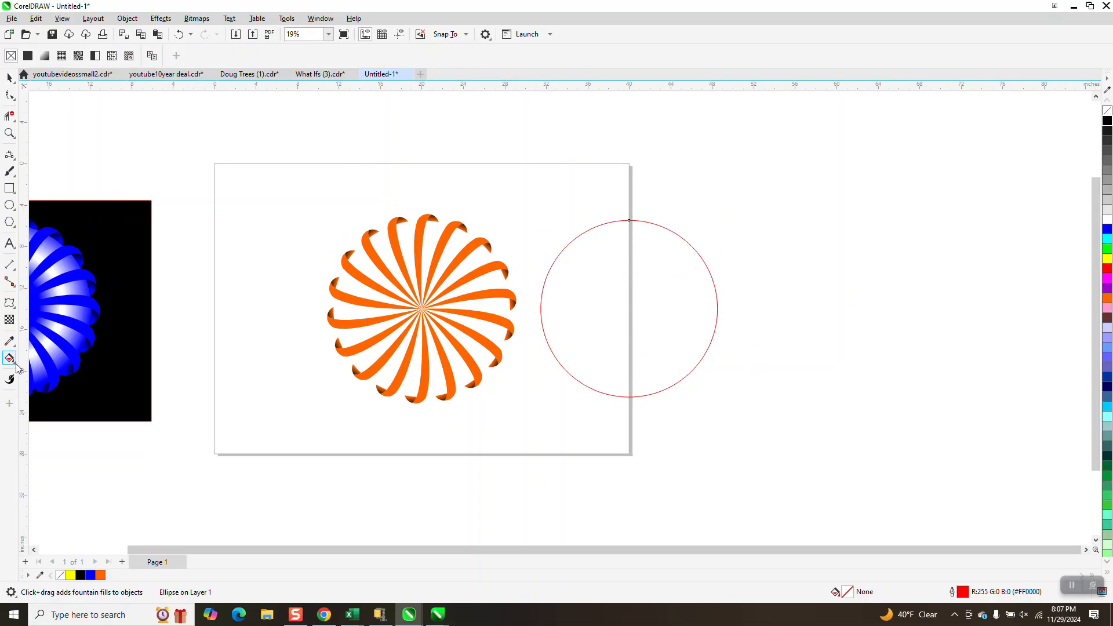
click(15, 365)
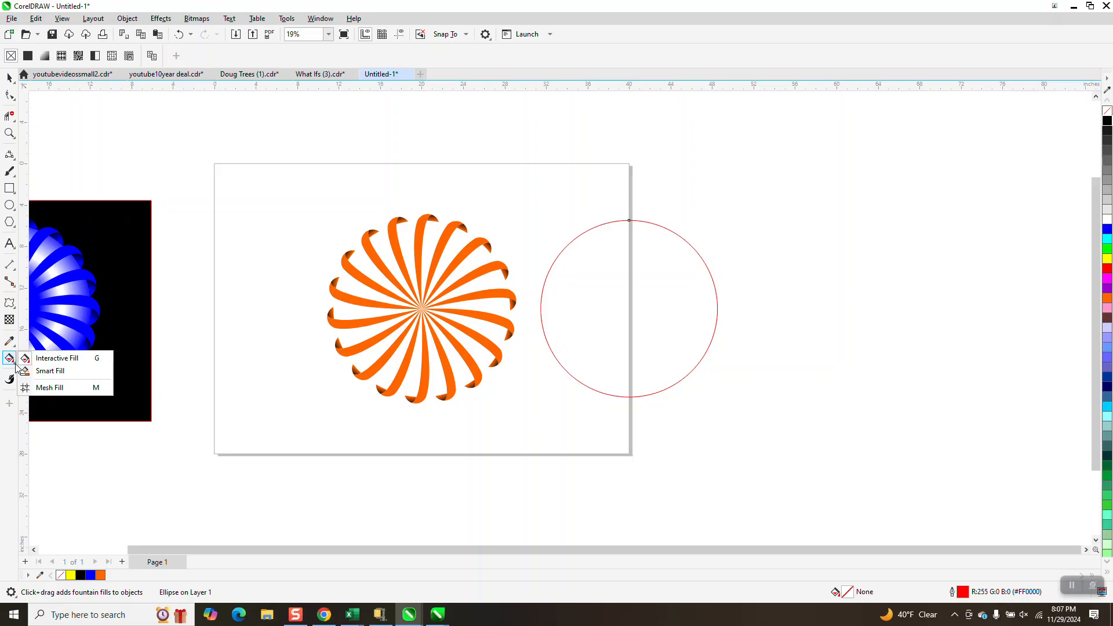
click(40, 371)
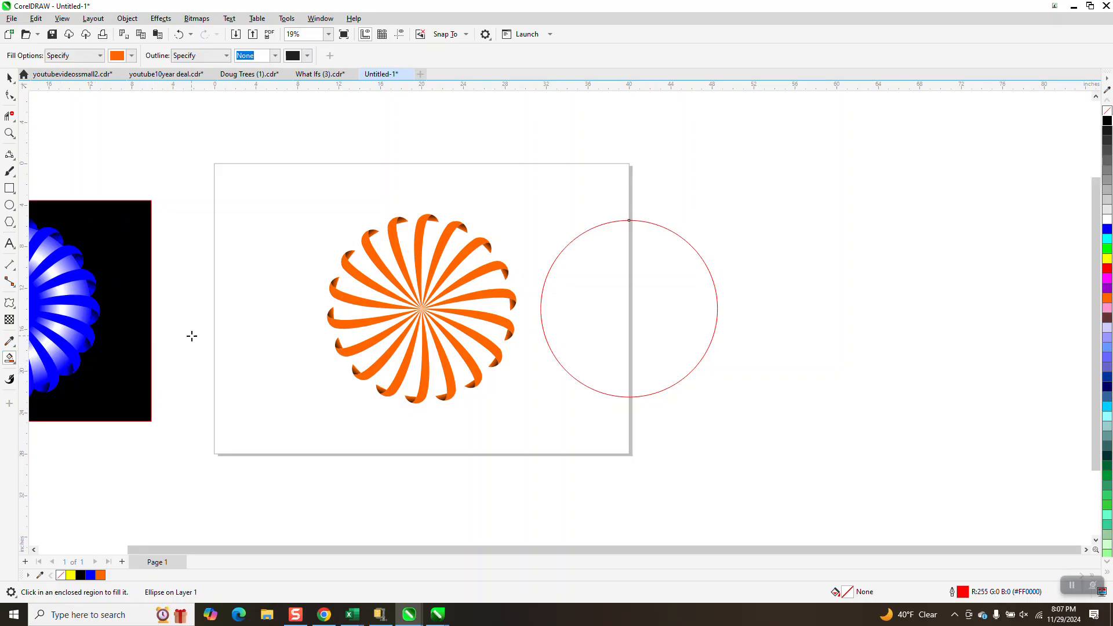
click(595, 306)
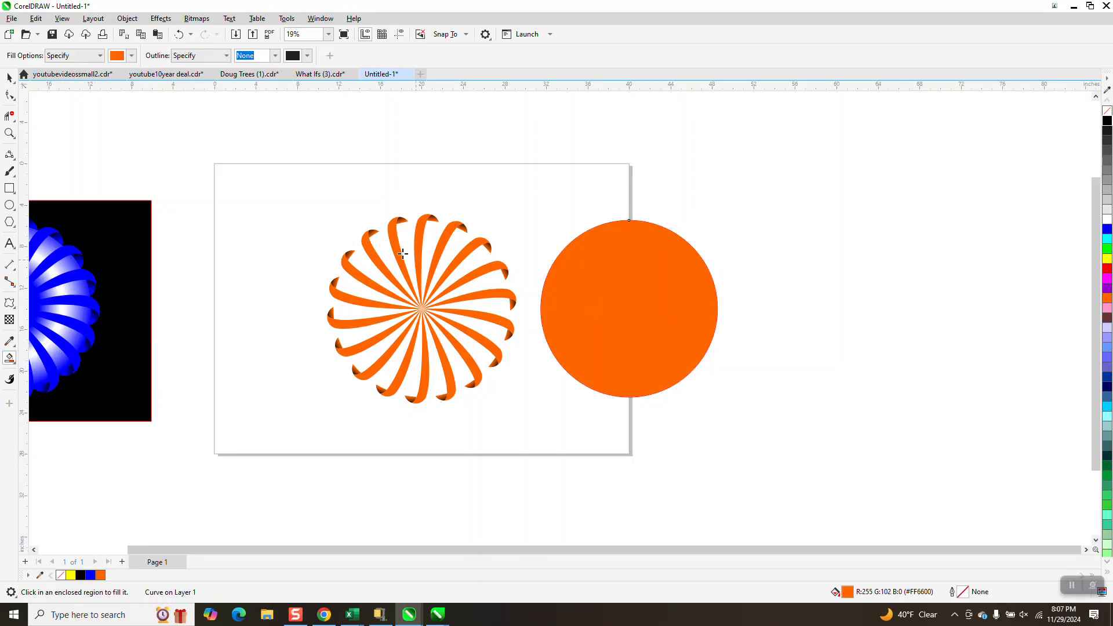
- Apply an elliptical fountain fill to the orange circle, with white at the centre and orange just beyond its edge
click(16, 366)
click(62, 360)
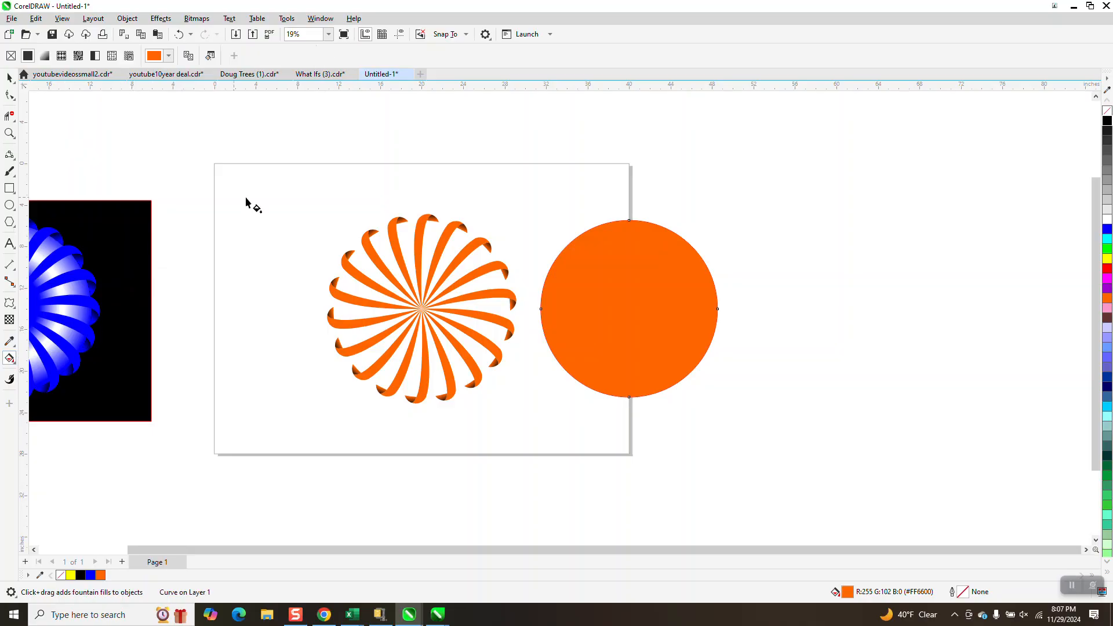
drag(629, 309, 726, 318)
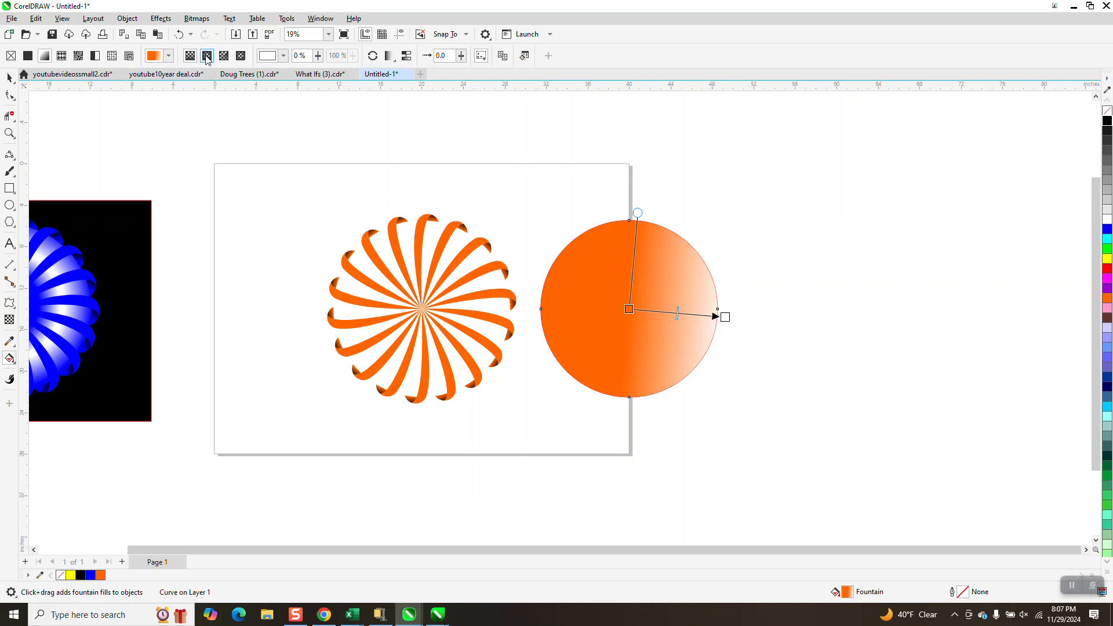
click(207, 56)
drag(677, 314, 628, 308)
mouse_move(725, 316)
mouse_down()
mouse_move(731, 296)
mouse_move(729, 307)
mouse_up()
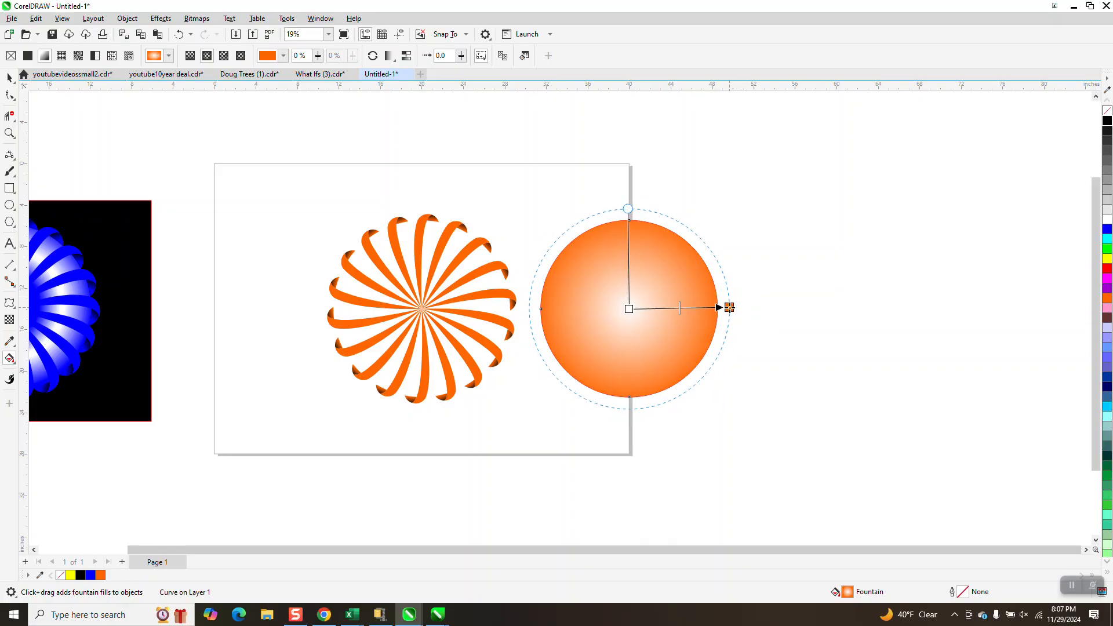
- Recolour the fountain fill's centre orange and add two white stops midway to form a white ring
drag(1108, 300, 659, 336)
drag(601, 309, 630, 309)
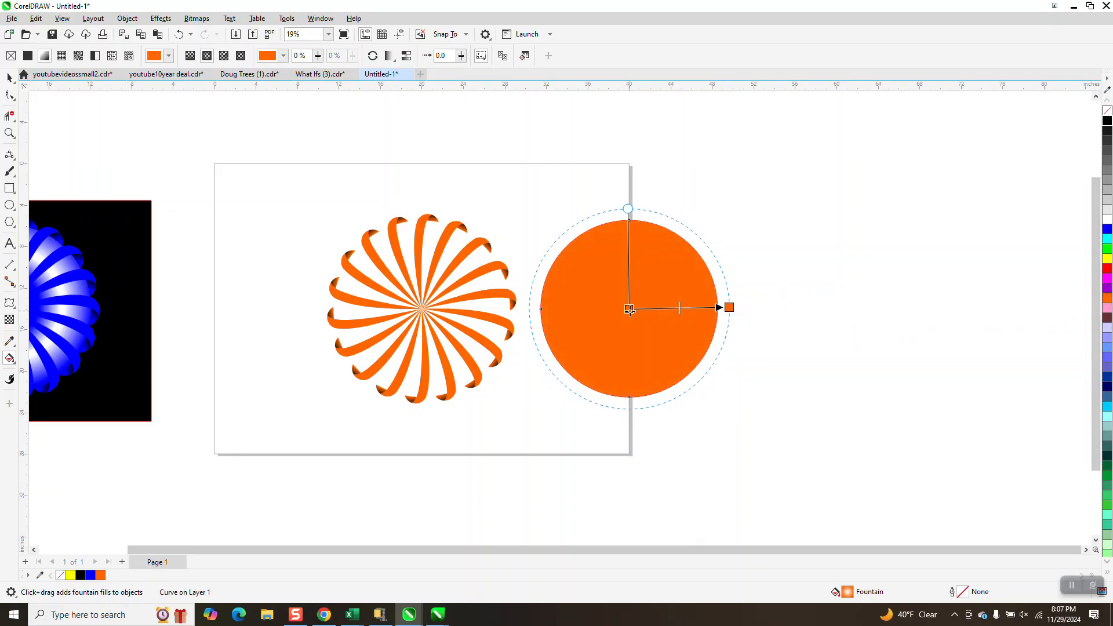
drag(1107, 219, 667, 308)
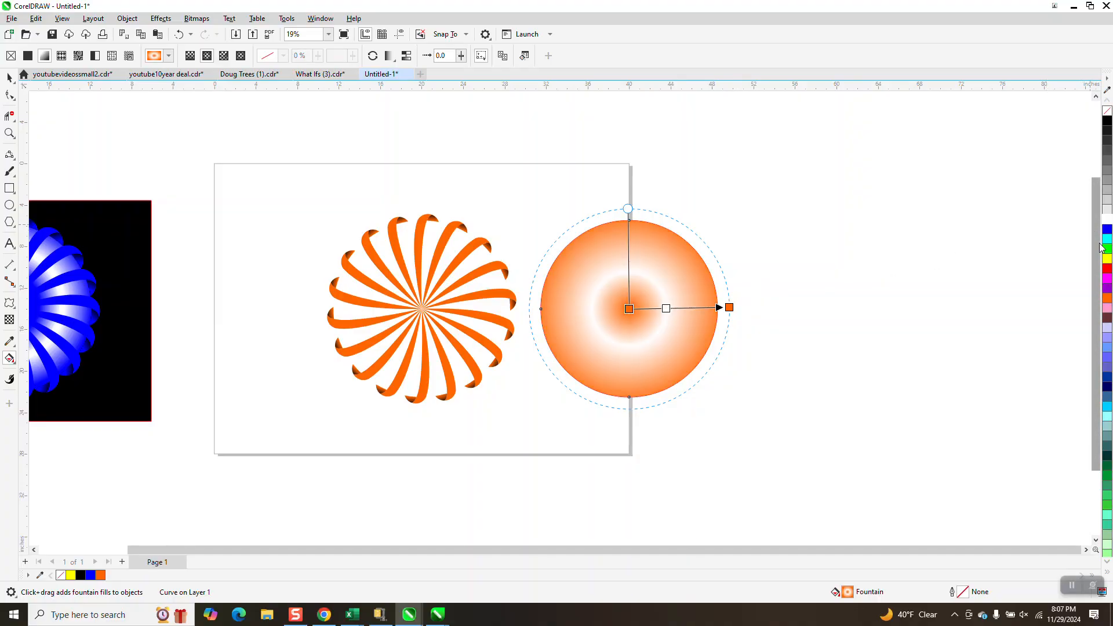
drag(1108, 219, 691, 307)
click(751, 253)
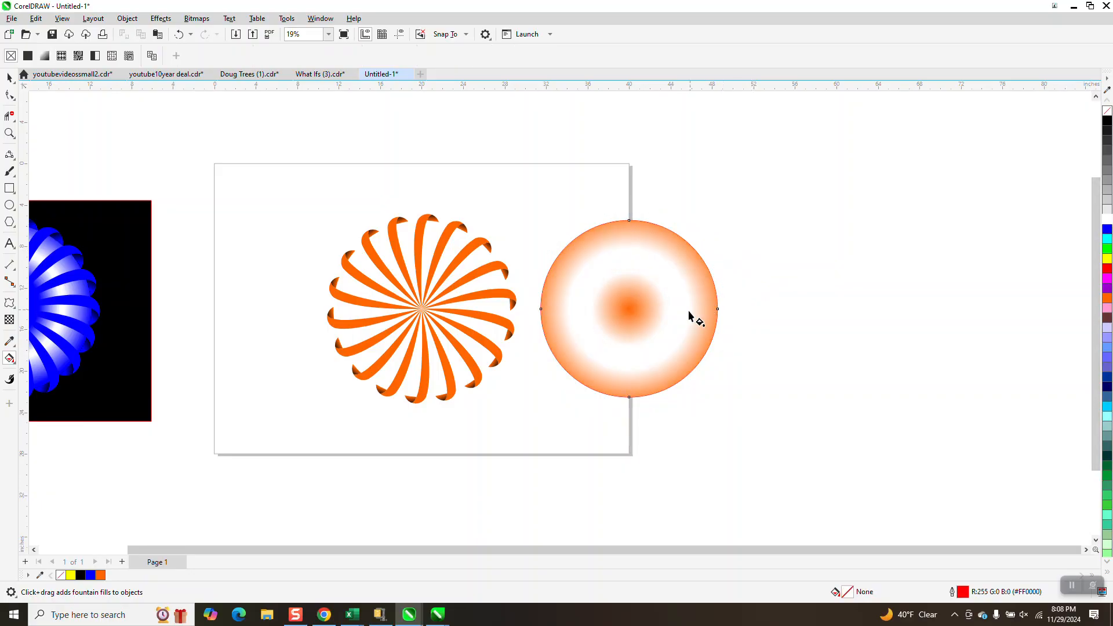
- Narrow the white ring by shifting its inner stop outward and adding orange stops on both sides, and extend the fill's end farther beyond the circle
click(677, 311)
drag(667, 307, 677, 307)
drag(1106, 297, 658, 308)
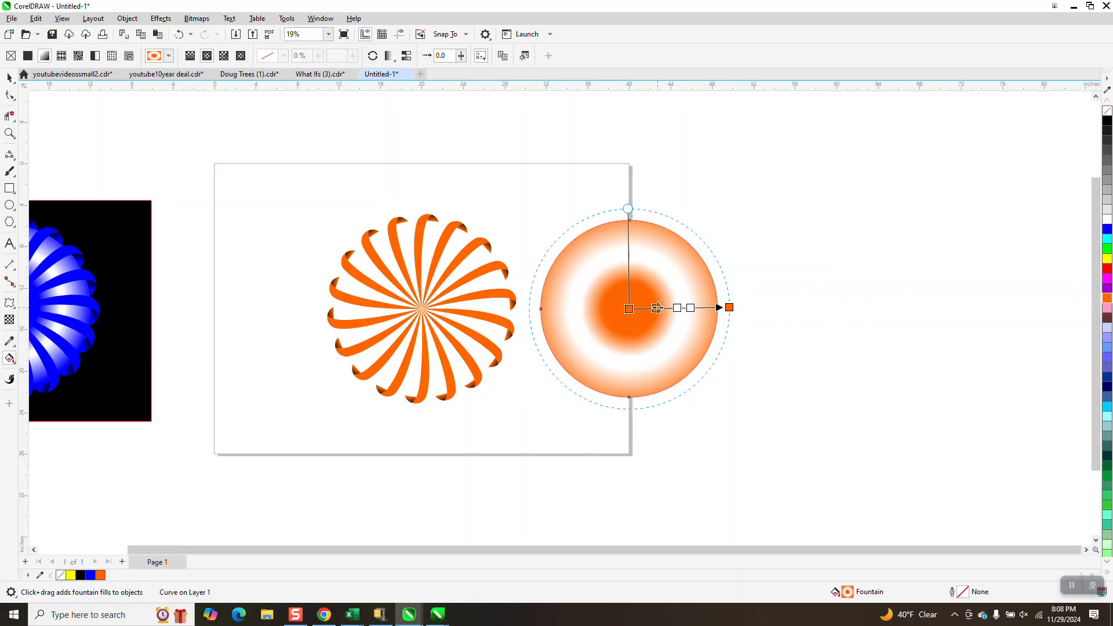
drag(1109, 303, 741, 304)
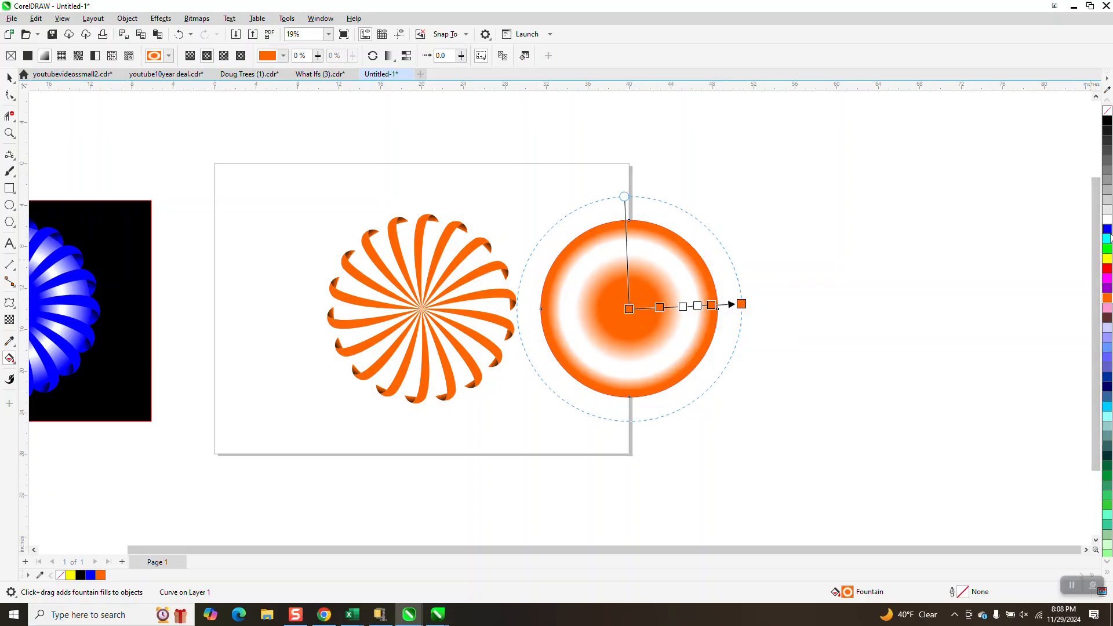
- Recolour all the orange stops of the circle's fountain fill blue, keeping the two white stops between them
drag(1107, 231, 743, 303)
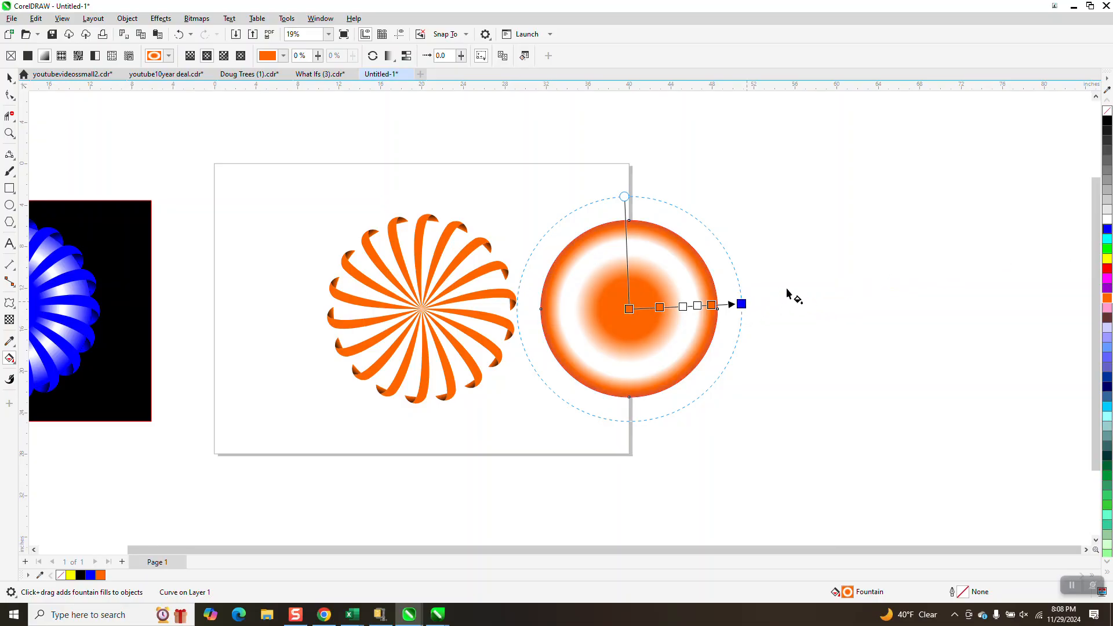
drag(1107, 232, 712, 305)
drag(1107, 232, 630, 308)
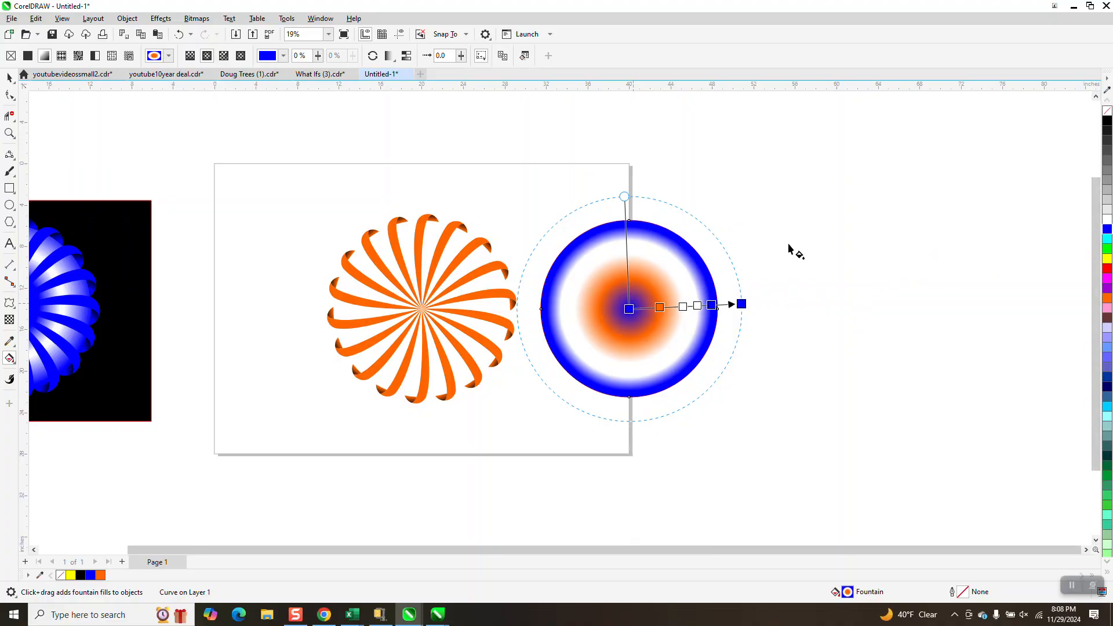
drag(1107, 234, 661, 307)
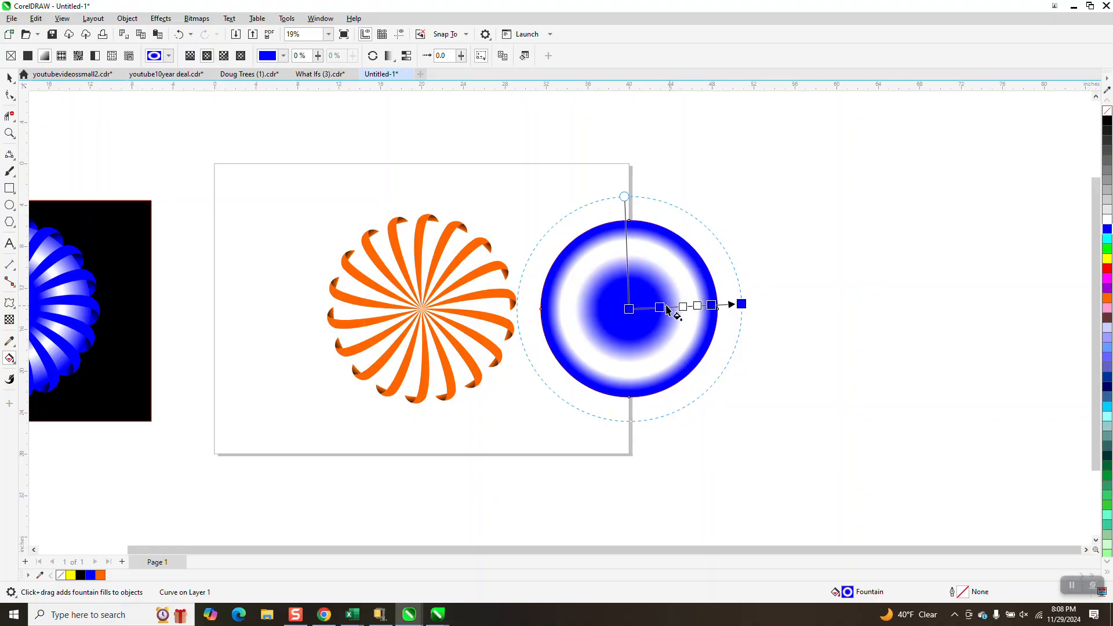
- Shift the blue stops on both sides of the white ring outward and delete the ring's inner white stop
drag(661, 310, 686, 306)
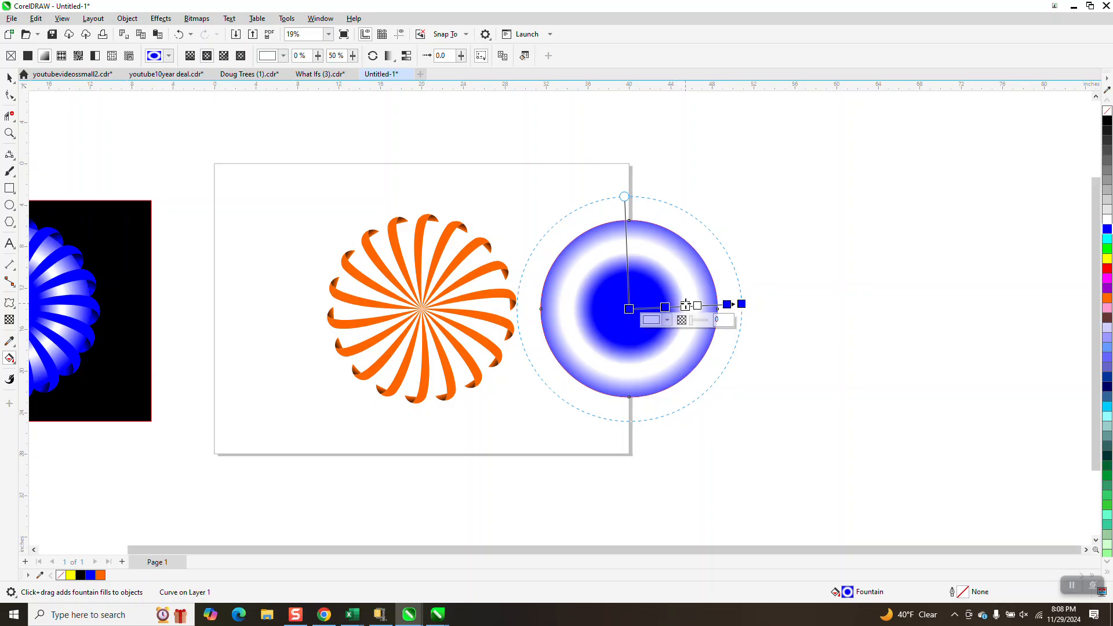
double_click(685, 305)
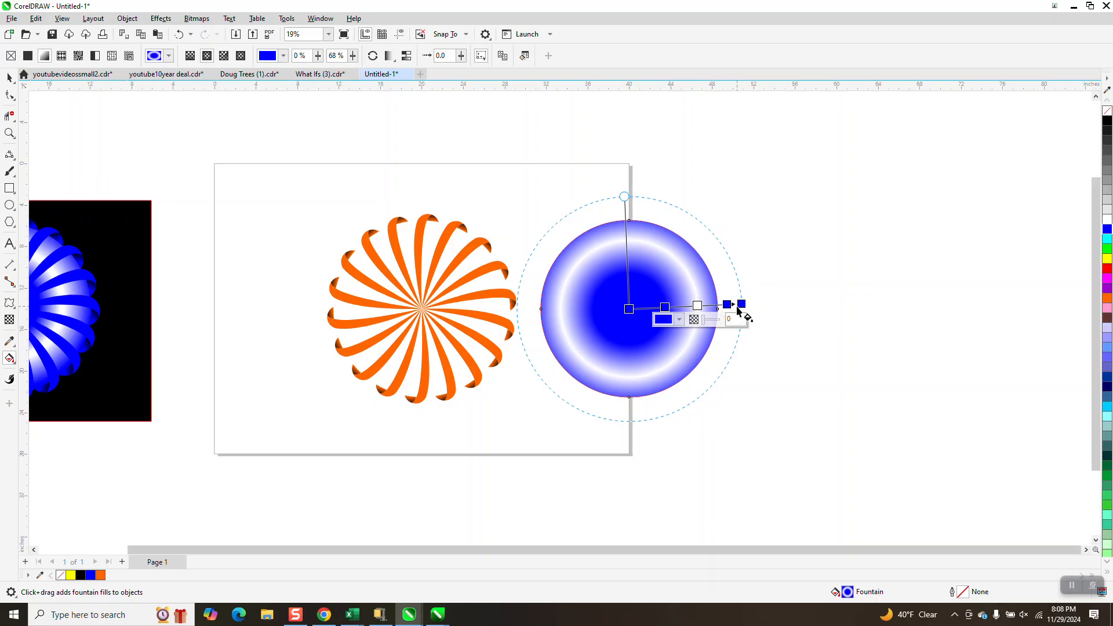
click(8, 77)
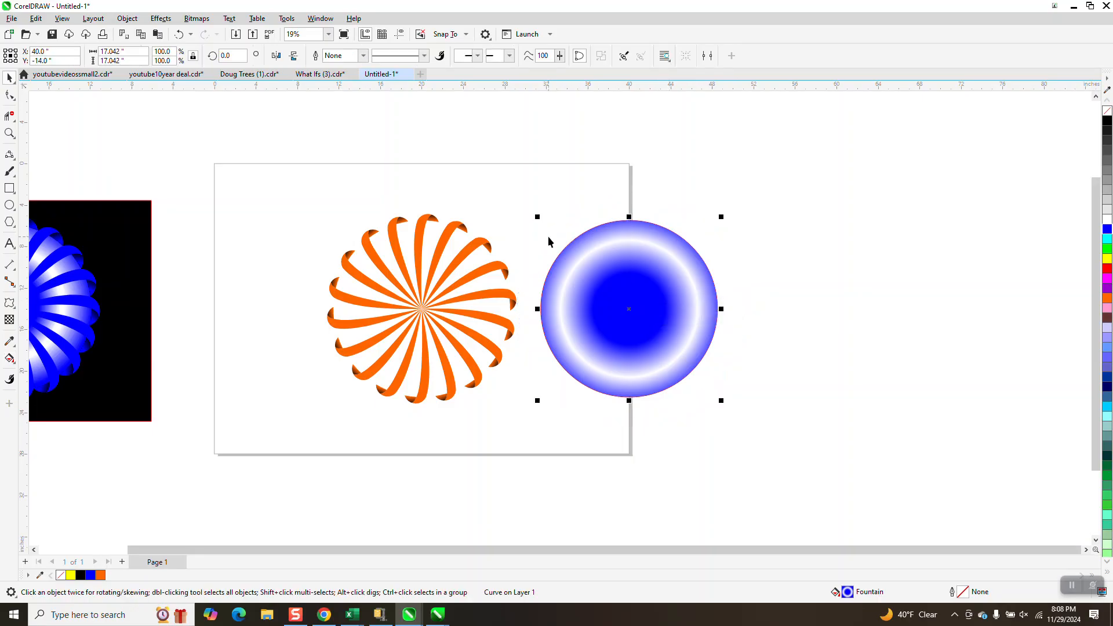
- Send the blue fountain-filled circle to the back of the page and centre it on the page beneath the orange ribbons
drag(534, 195, 772, 420)
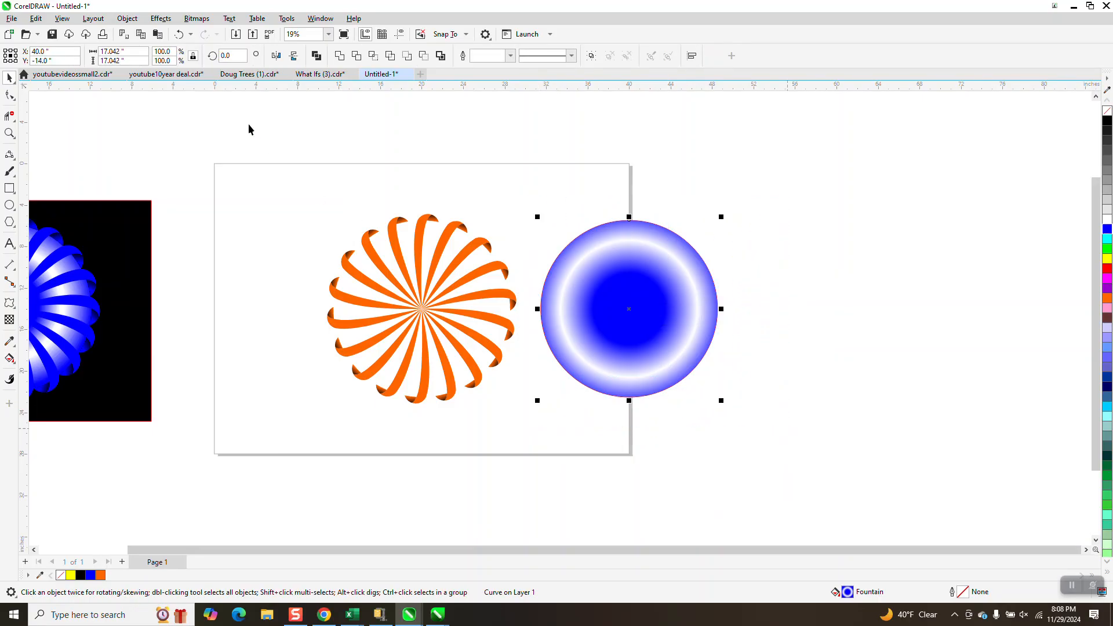
click(127, 18)
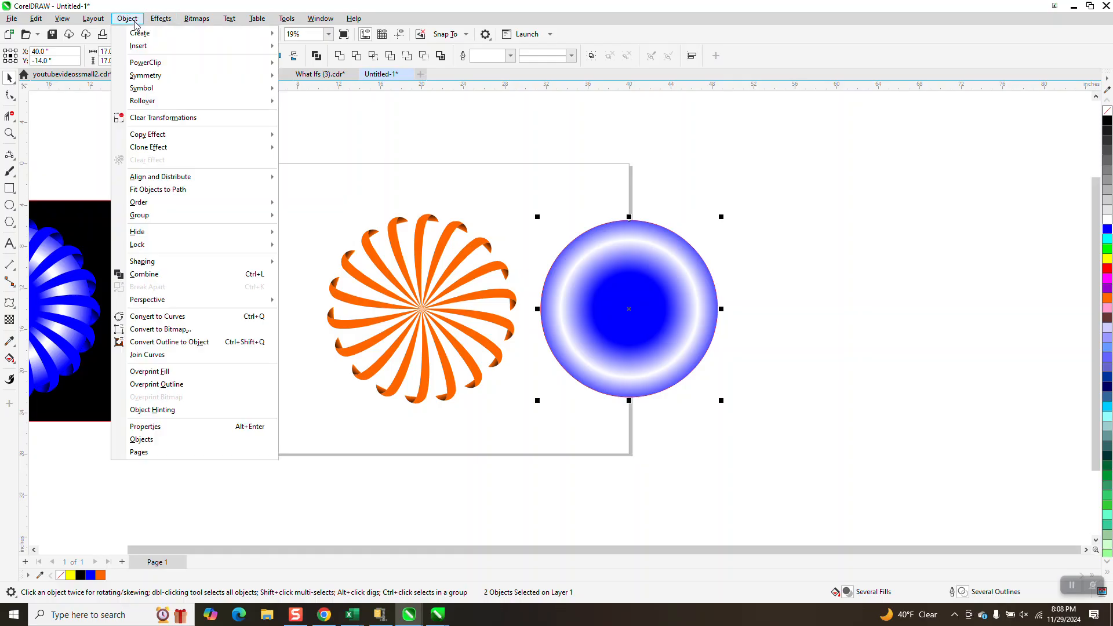
mouse_move(166, 206)
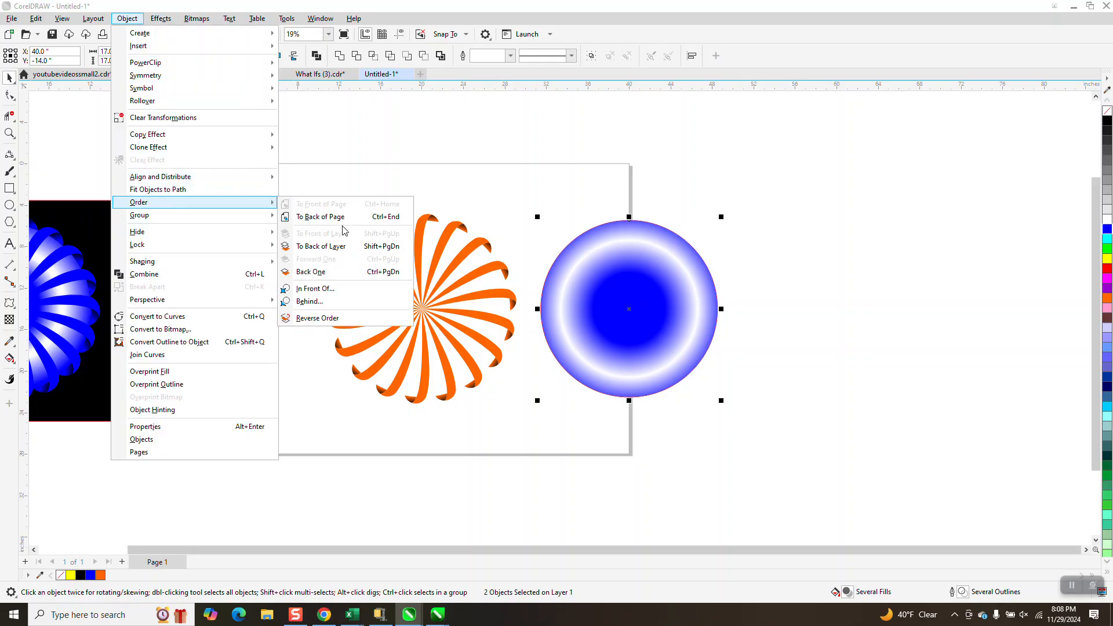
key(Escape)
key(Escape)
key(c)
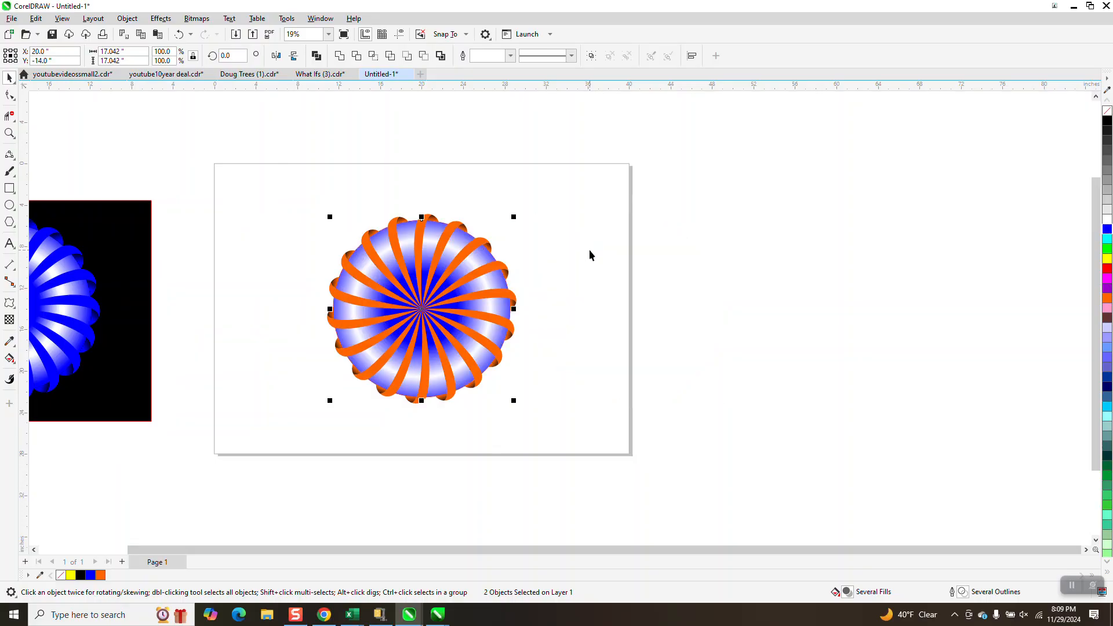
- Draw a rectangle about 22.07 by 22.22 inches around the ribbon design and fill it with black
click(9, 132)
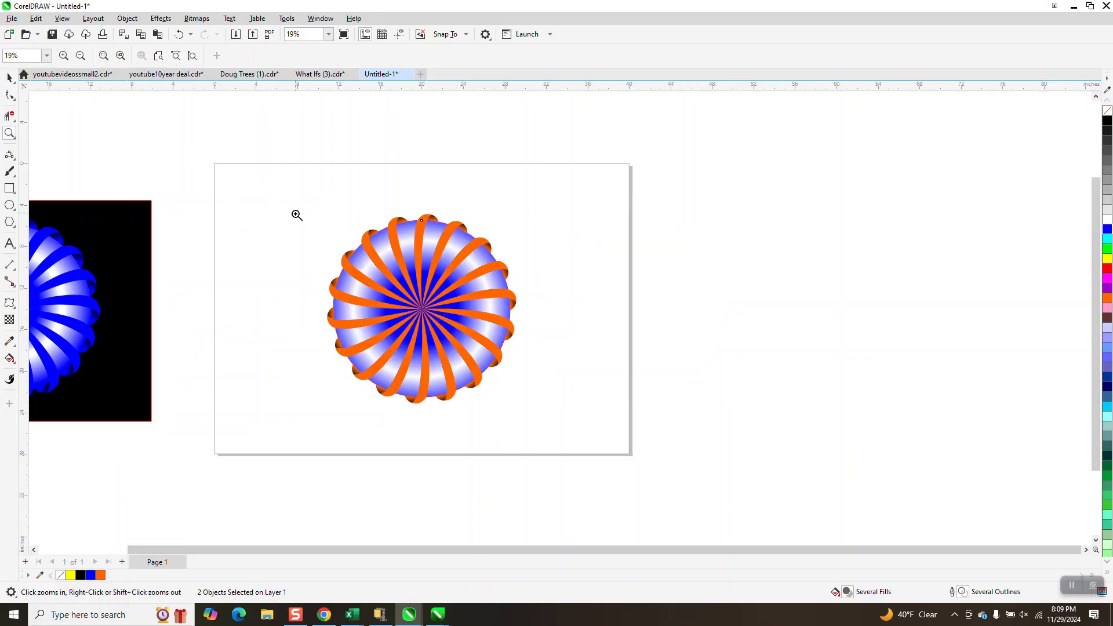
drag(618, 439, 620, 438)
scroll(470, 367, down, 7)
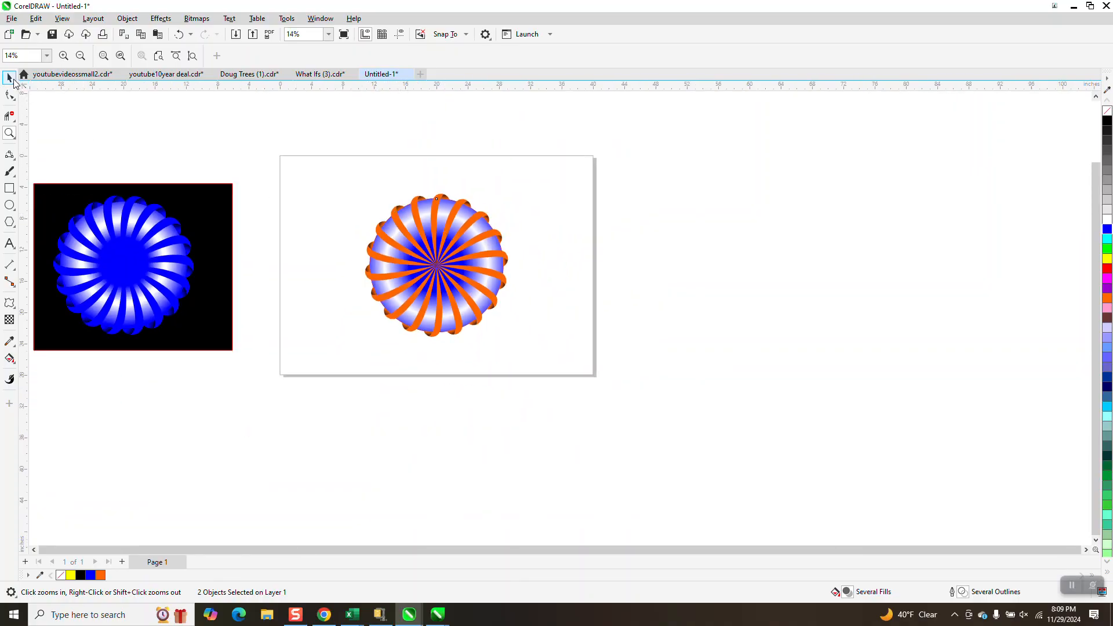
click(10, 78)
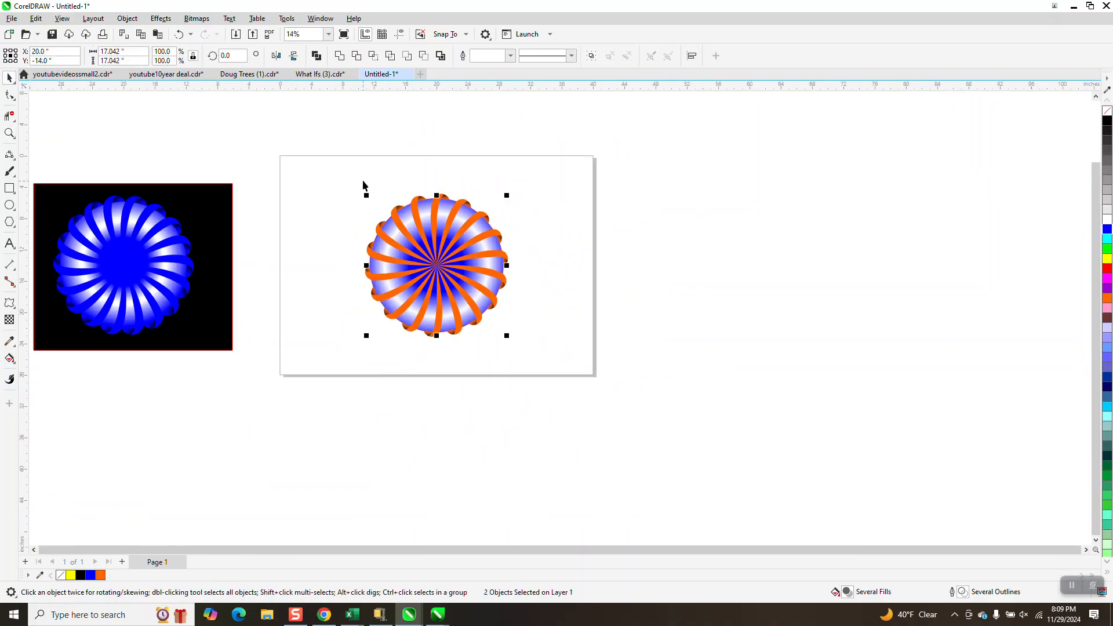
click(9, 189)
drag(350, 178, 525, 351)
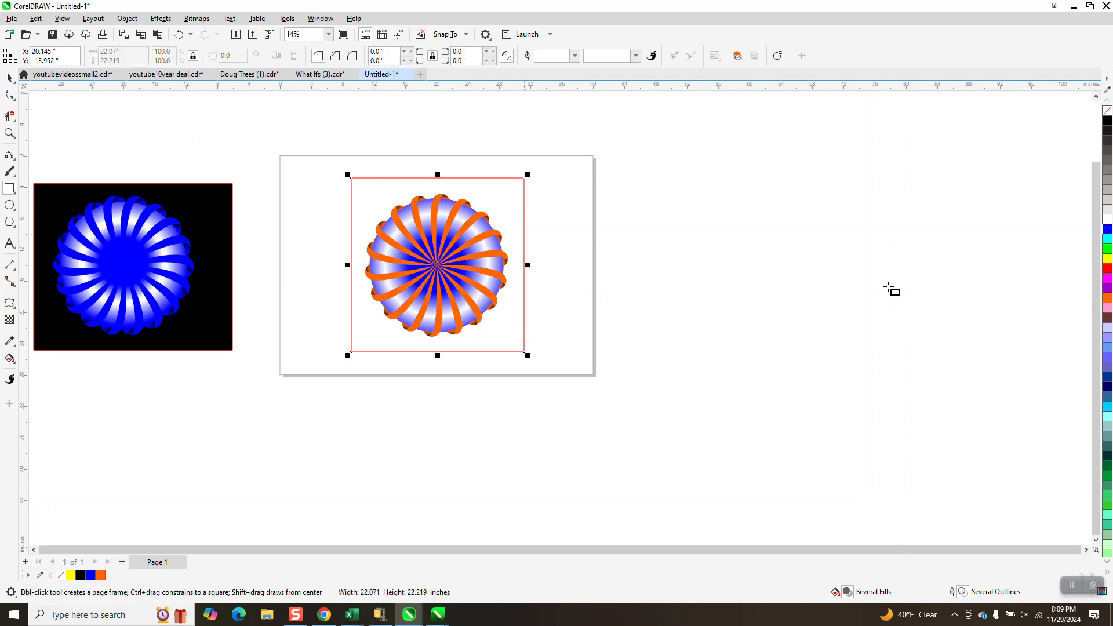
click(1107, 120)
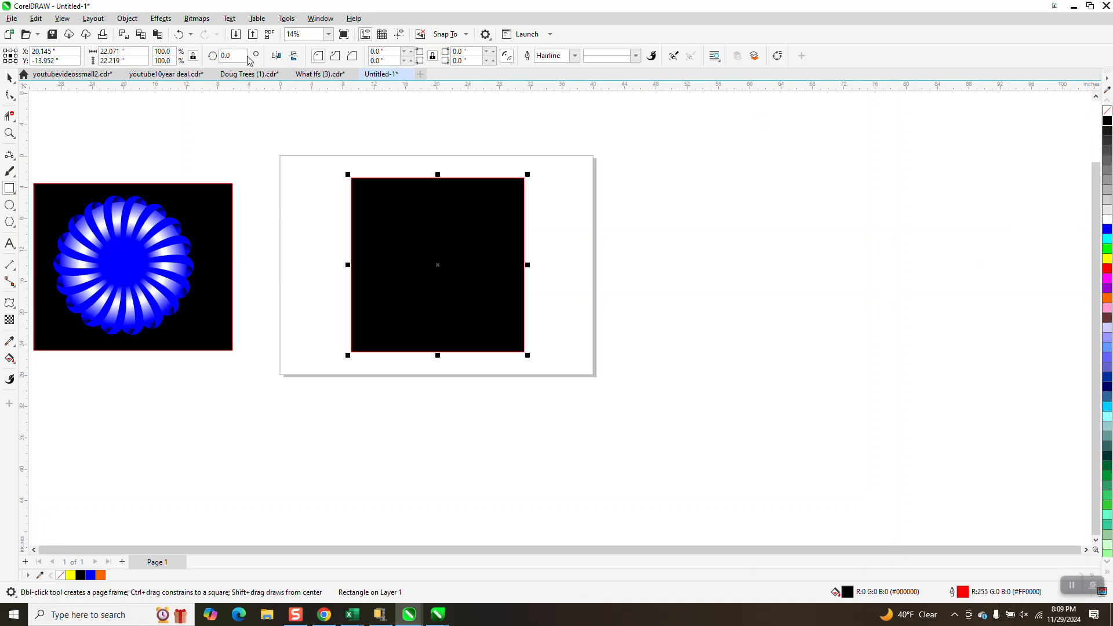
- Send the black rectangle to the back of the page as the design's background
click(123, 19)
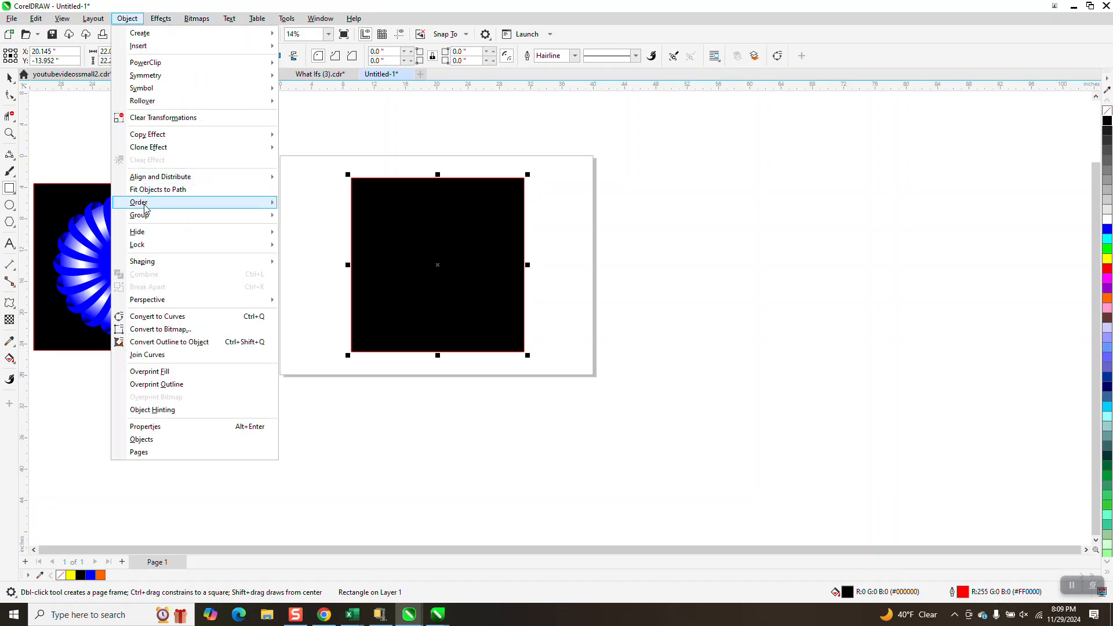
mouse_move(148, 208)
click(320, 217)
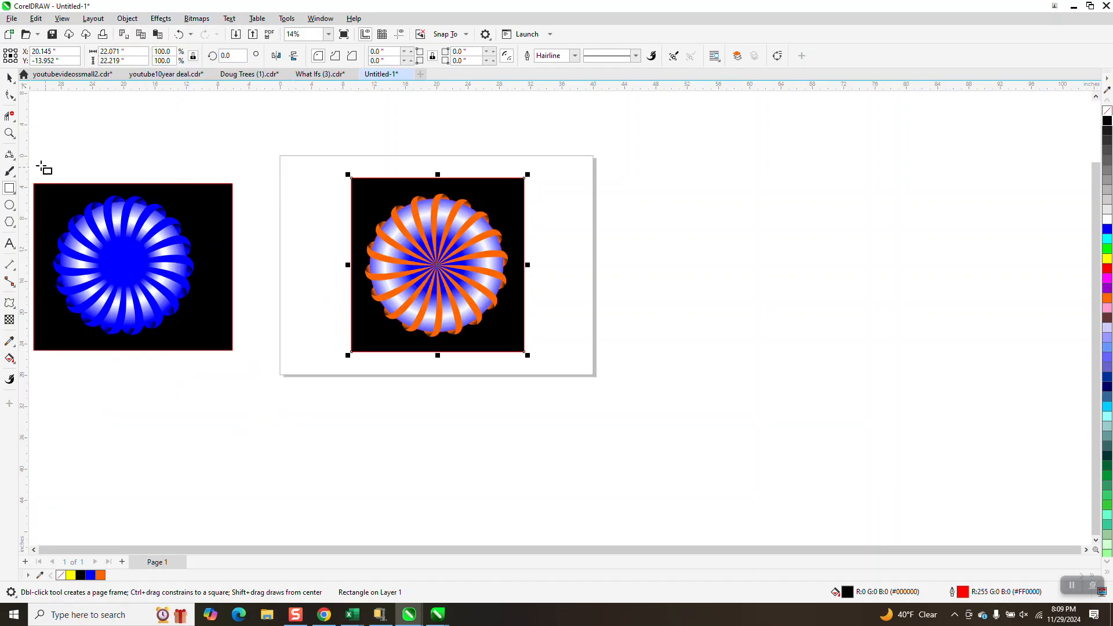
- Examine the orange ribbons' folds and circle shading up close, and compare them with the blue example
click(9, 133)
drag(410, 182, 512, 278)
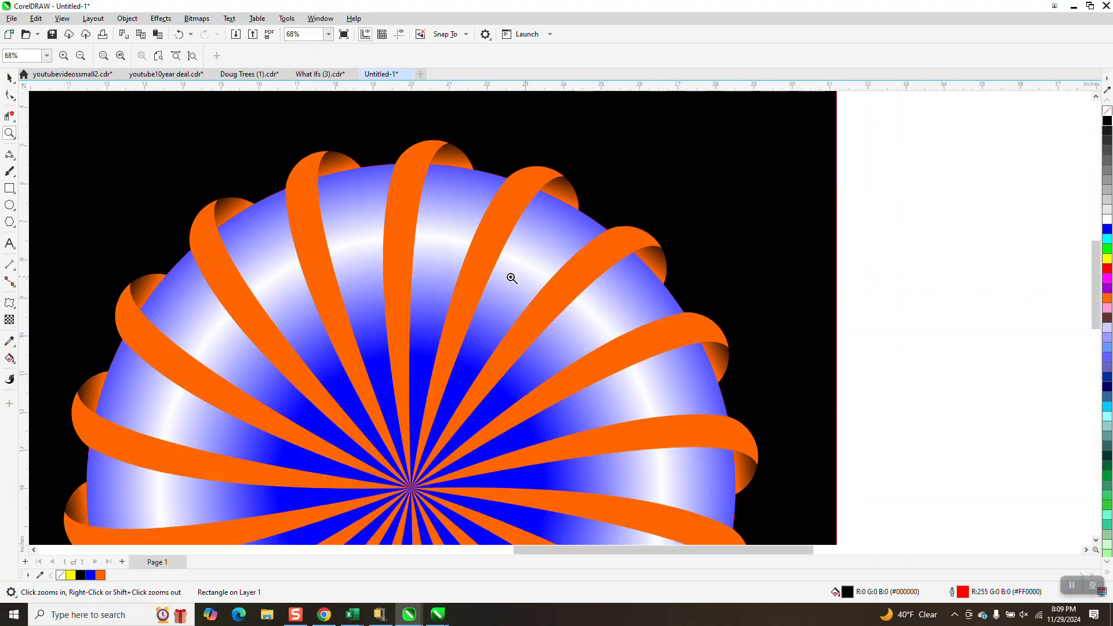
scroll(472, 172, down, 1)
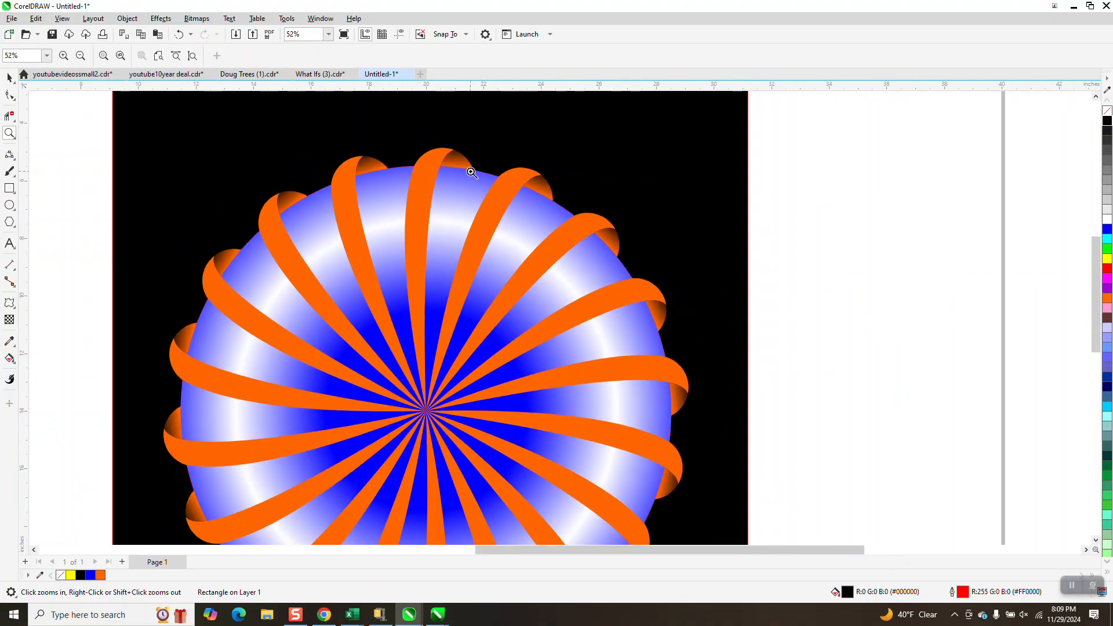
scroll(471, 173, down, 4)
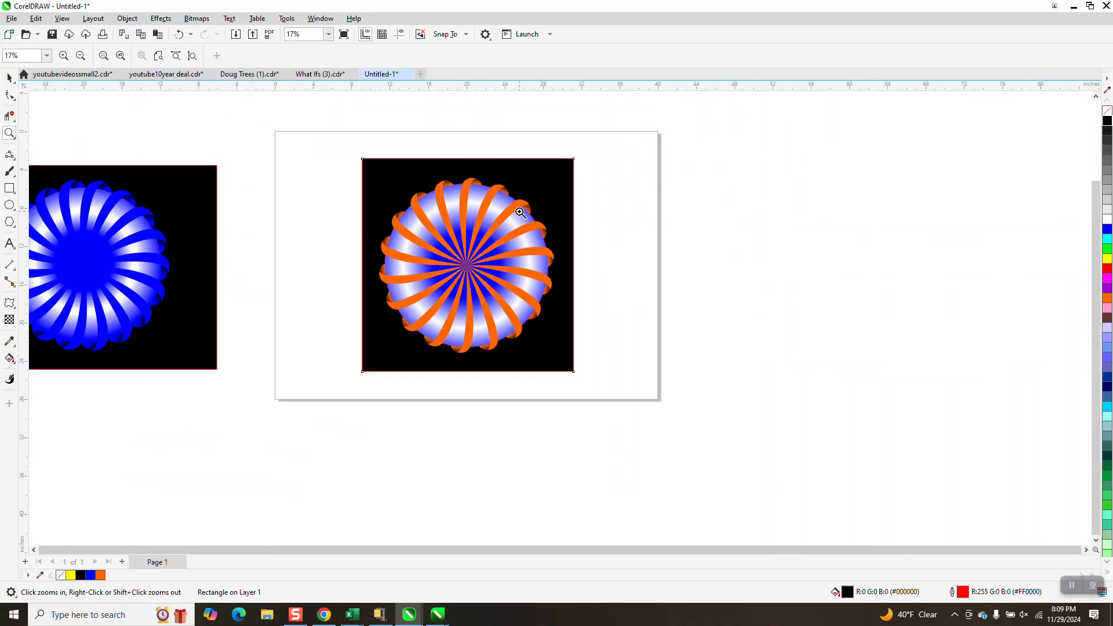
drag(92, 188, 261, 320)
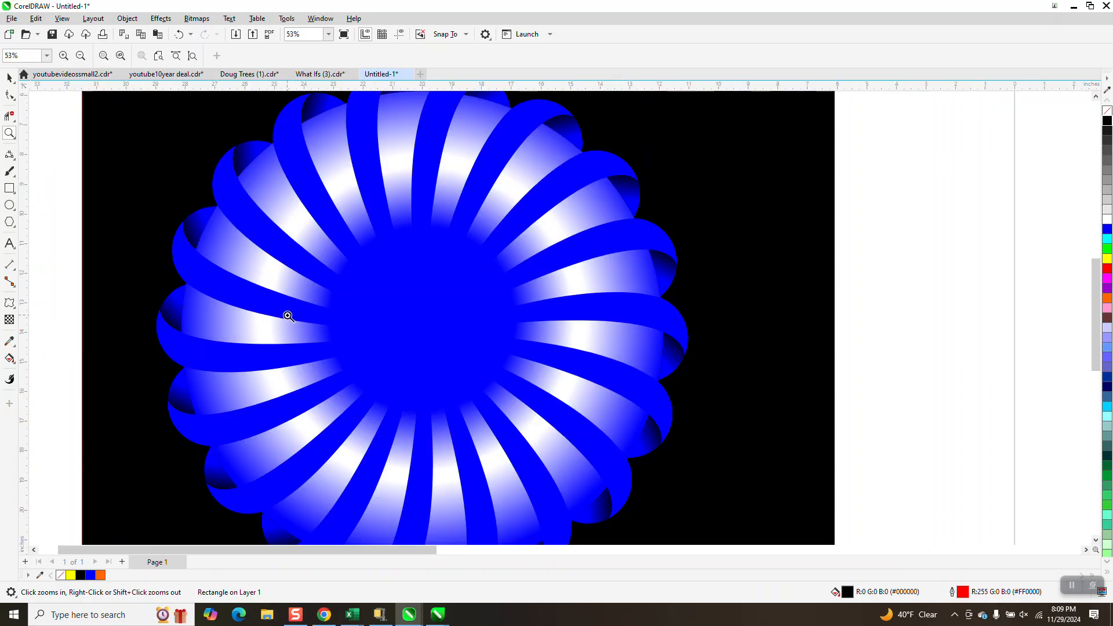
scroll(288, 316, down, 3)
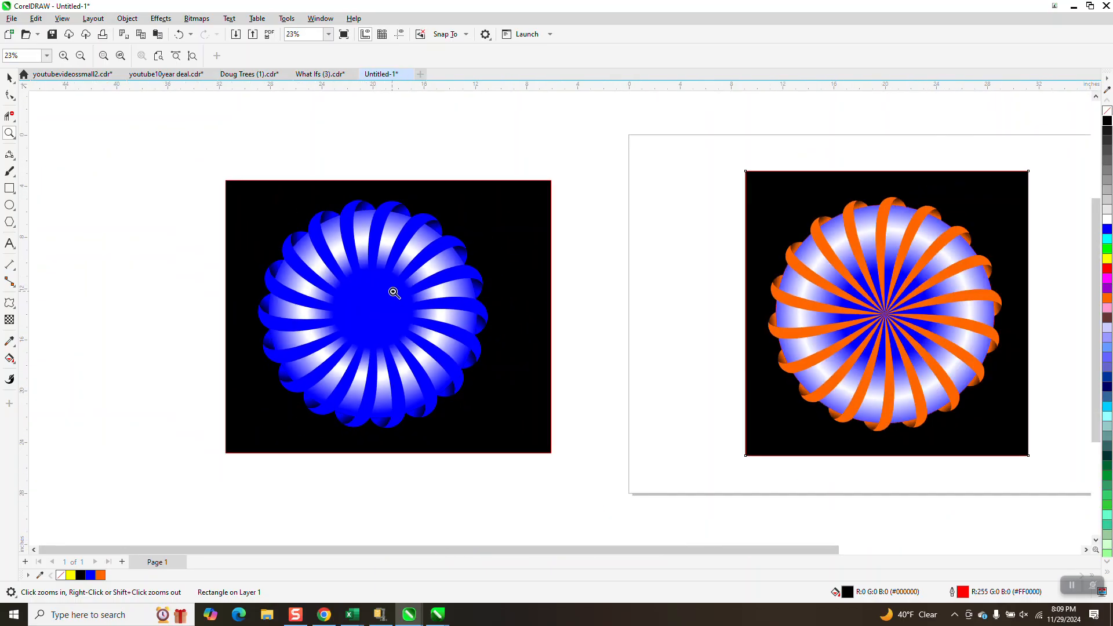